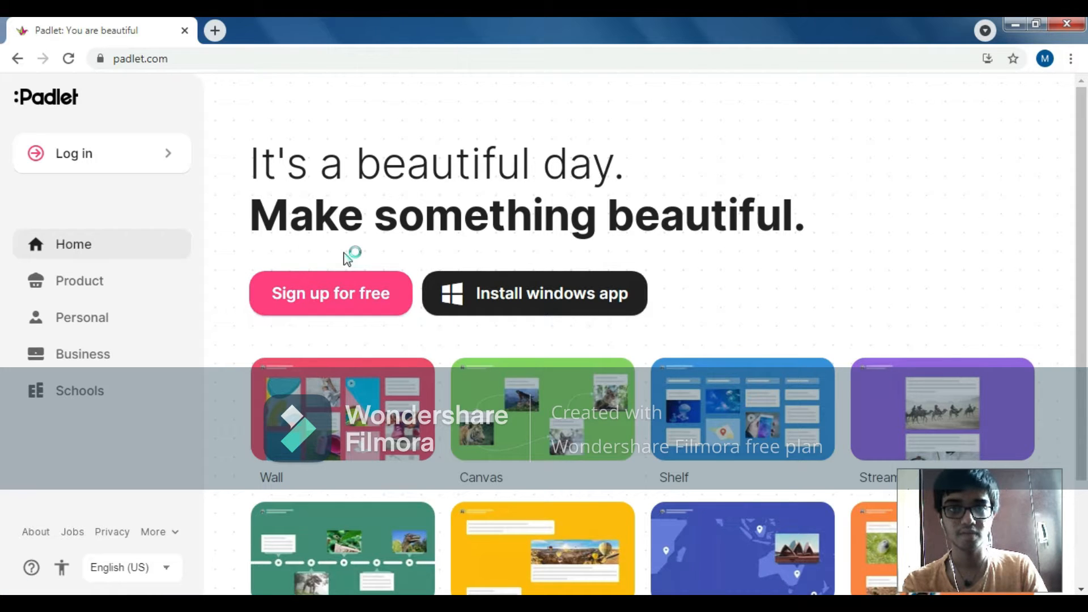
Step: Sign up for a free account with the e-mail and a new account password, tick "I'm beautiful", and update the browser's saved password
click(358, 299)
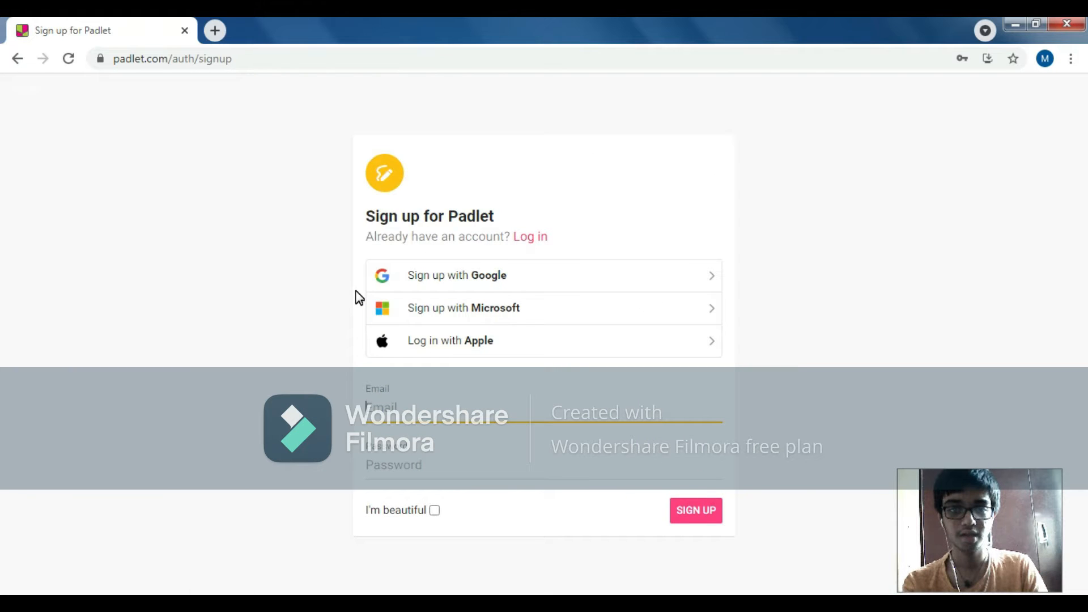
click(396, 408)
click(422, 471)
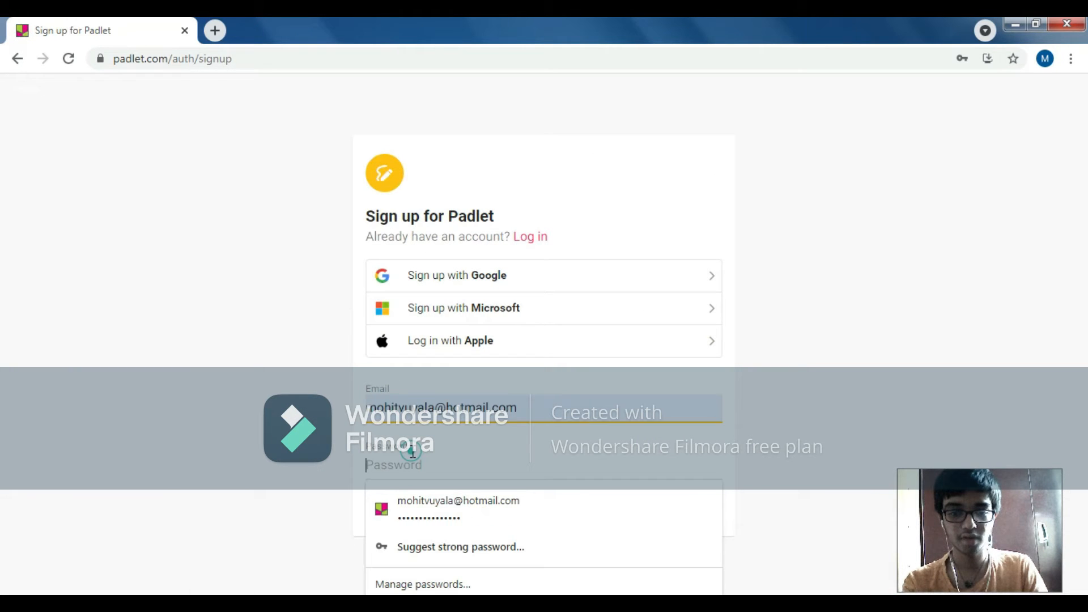
click(437, 513)
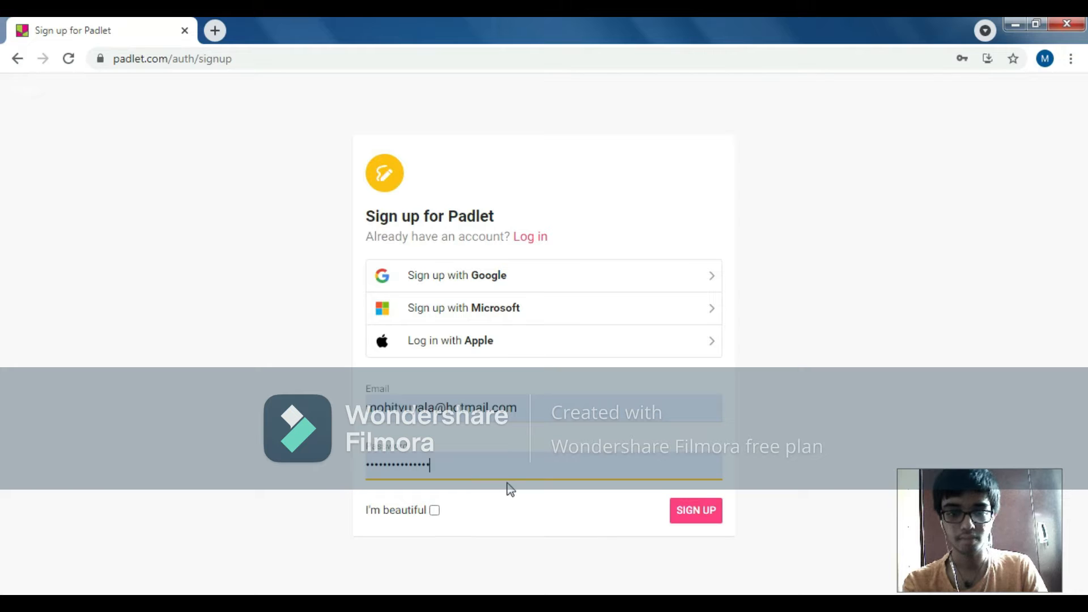
drag(456, 471, 353, 494)
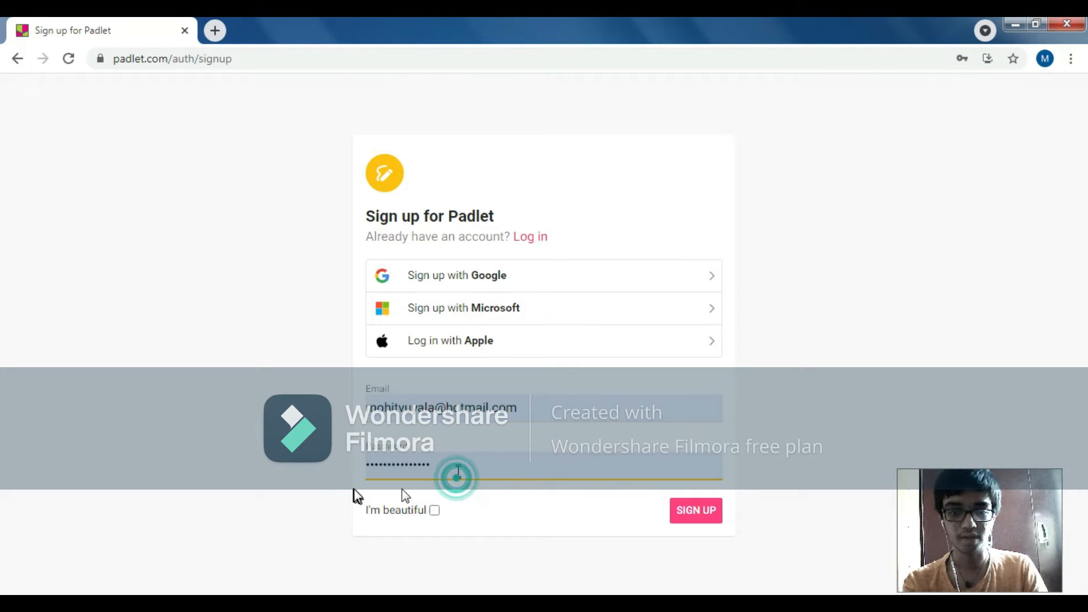
text(••)
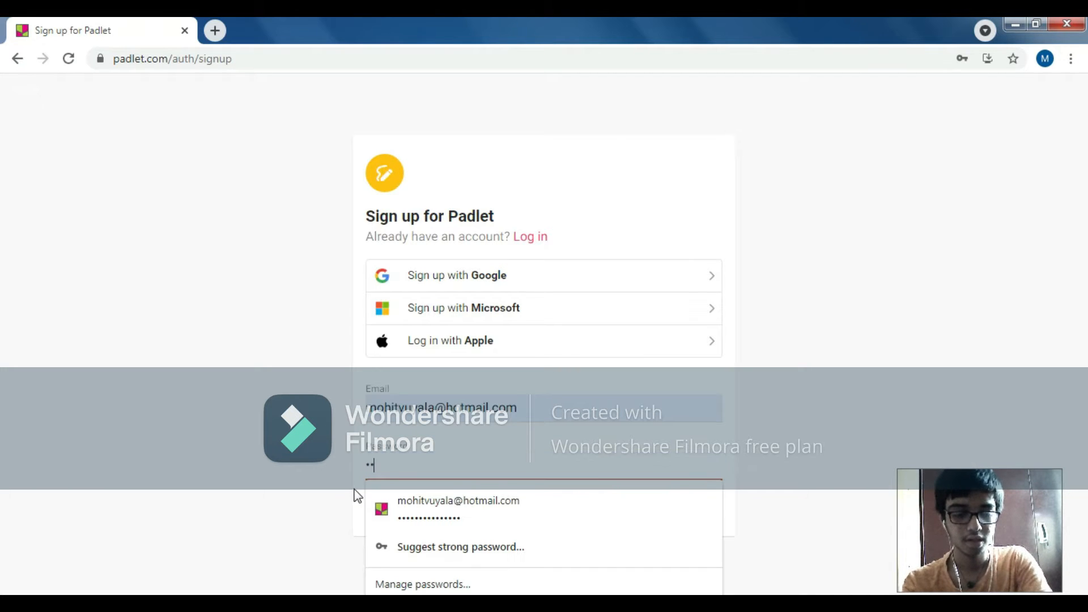
text(••••••)
click(357, 498)
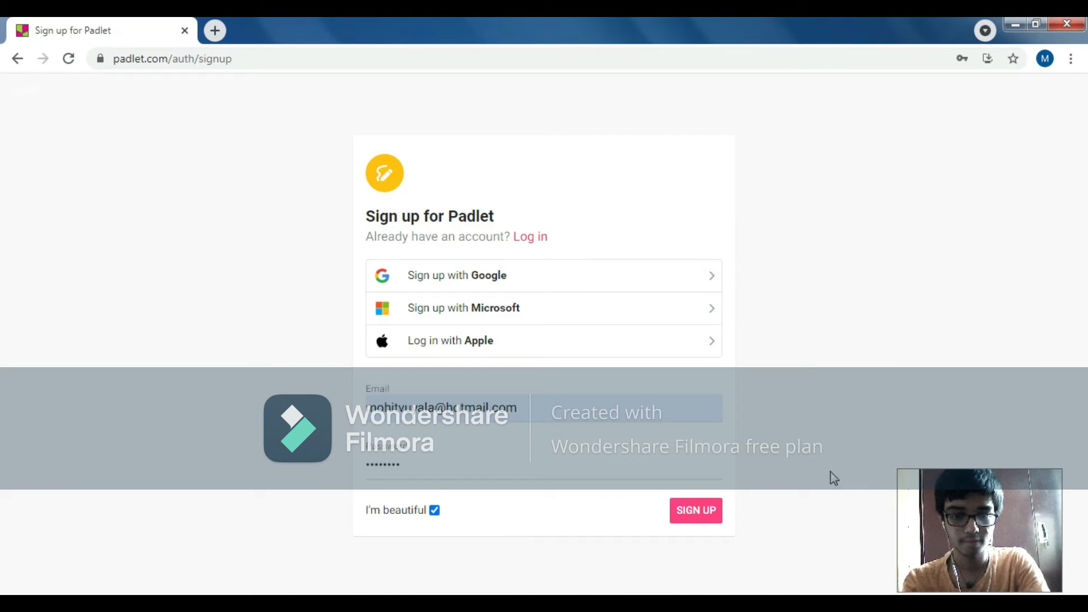
click(701, 520)
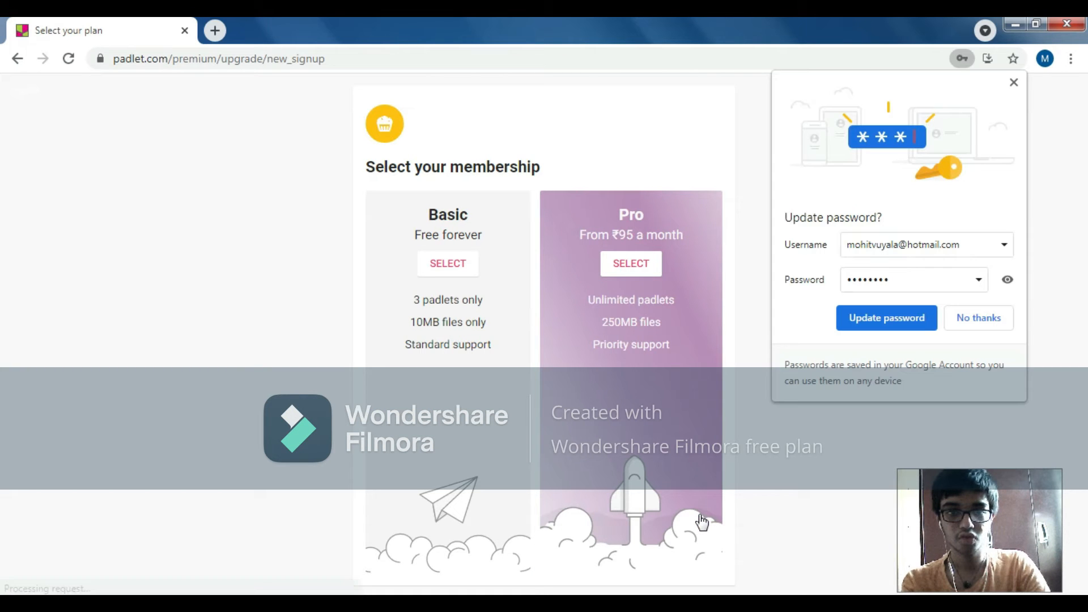
click(901, 312)
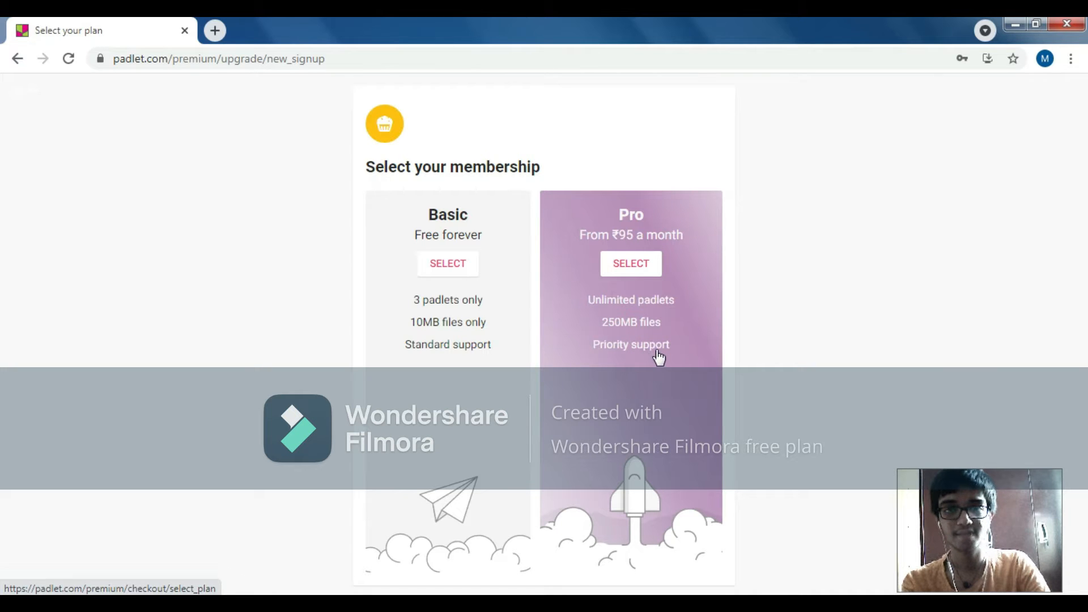
Step: Select the free Basic membership and make a new padlet from the blank Wall layout
click(457, 277)
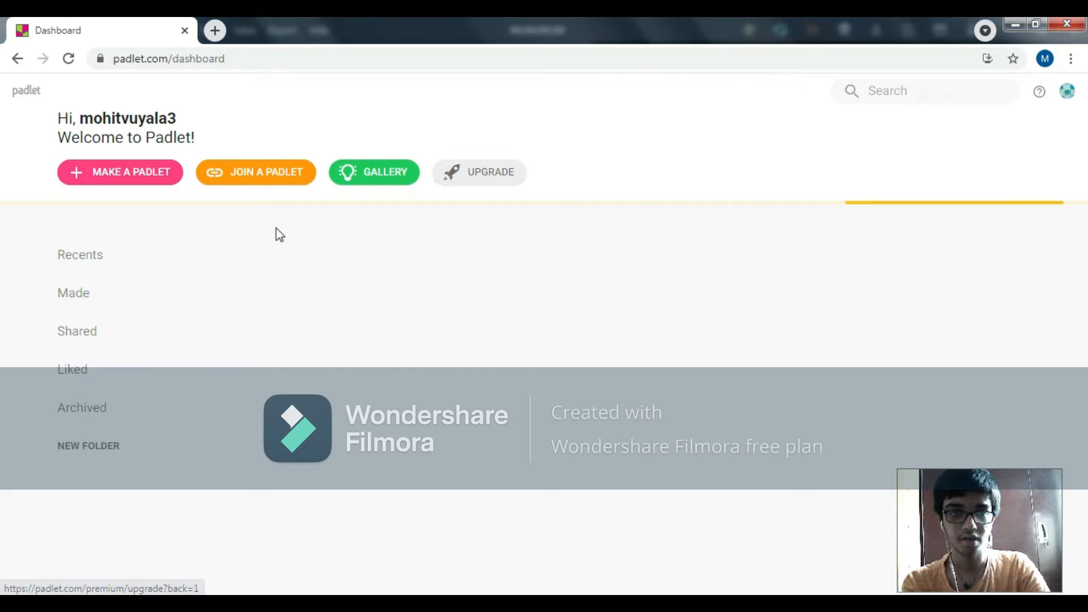
click(142, 180)
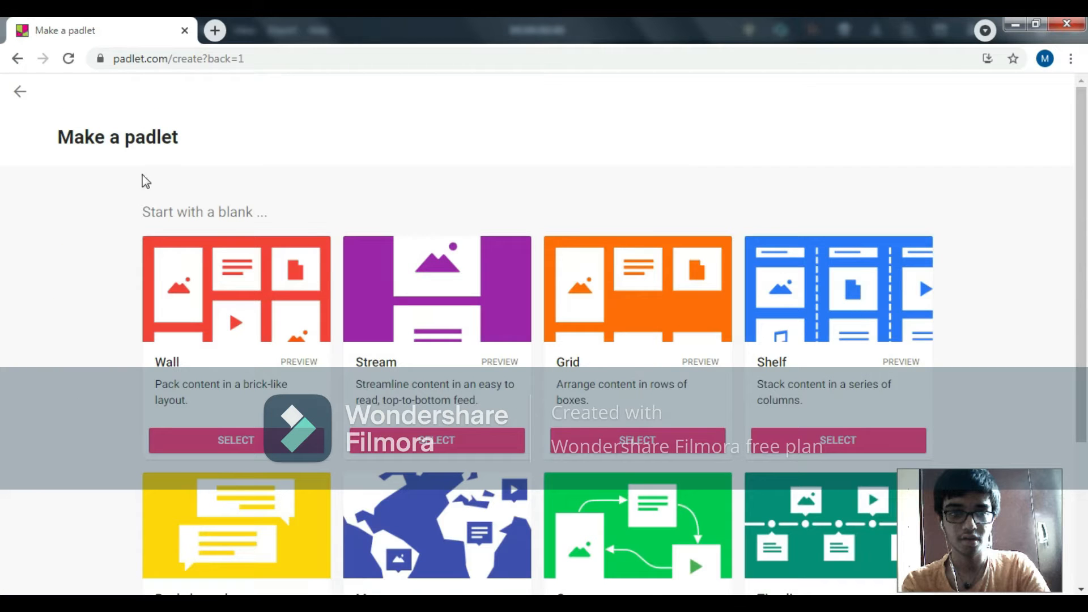
drag(1086, 206, 1086, 380)
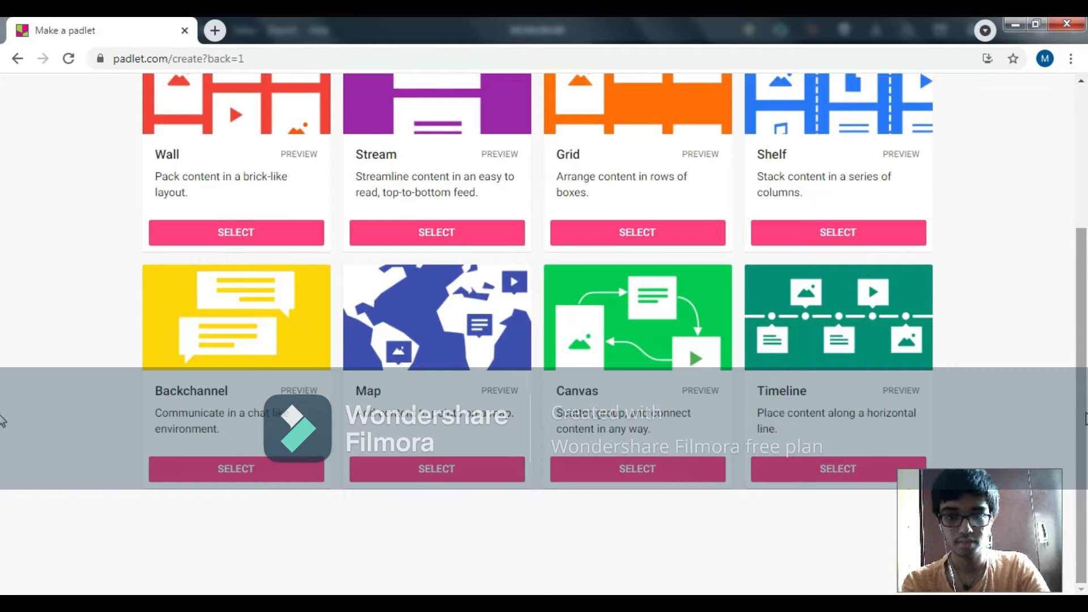
scroll(1068, 359, up, 2)
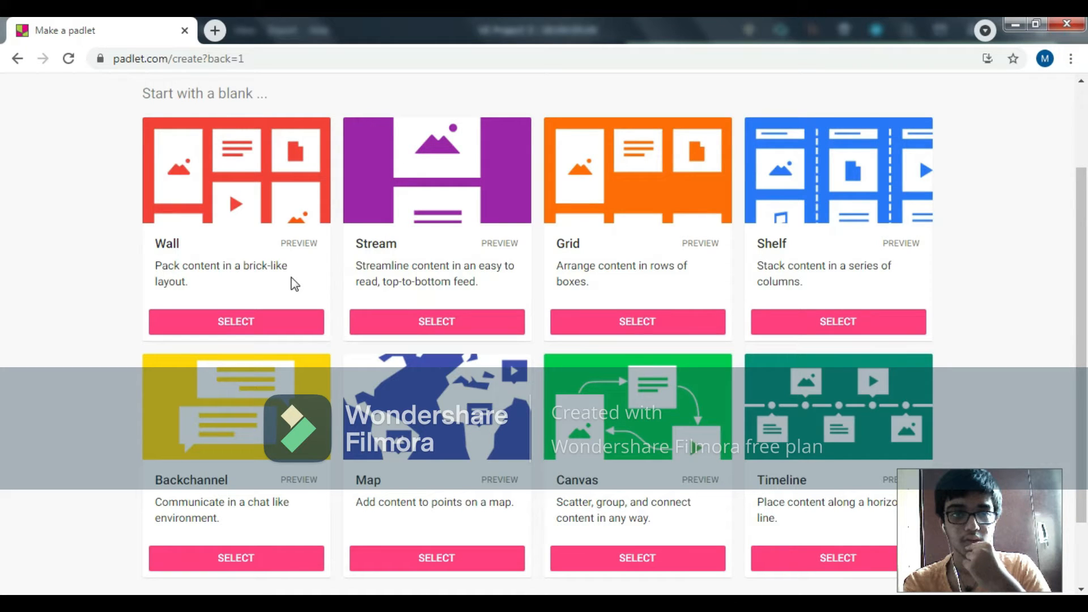
click(291, 321)
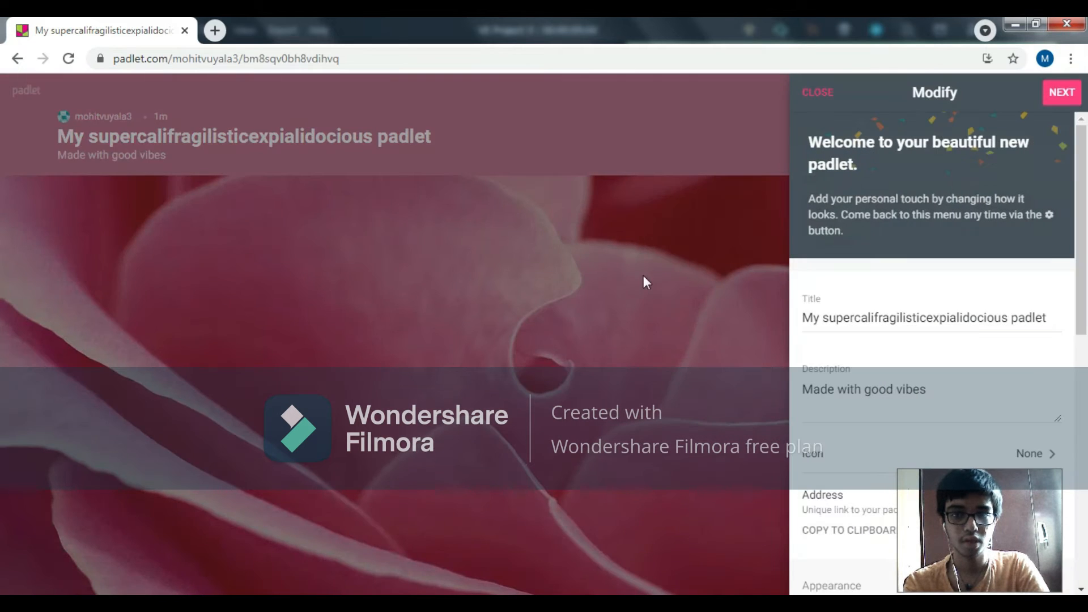
Step: Change the padlet's title to "My Testing padlet"
mouse_move(1080, 170)
mouse_down()
mouse_move(1080, 327)
mouse_move(1067, 178)
mouse_up()
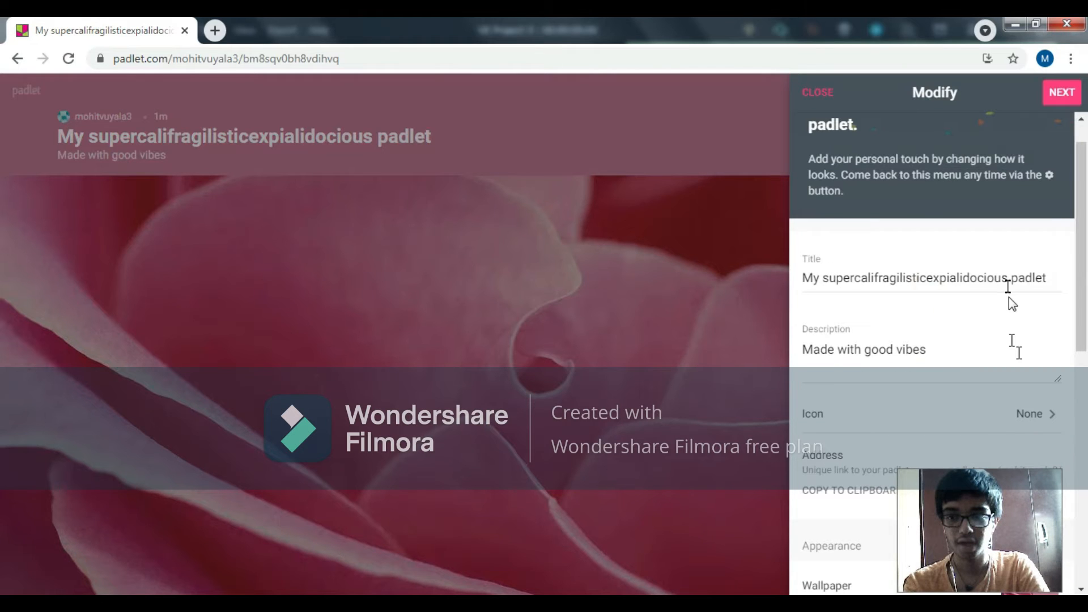
drag(1008, 277, 824, 278)
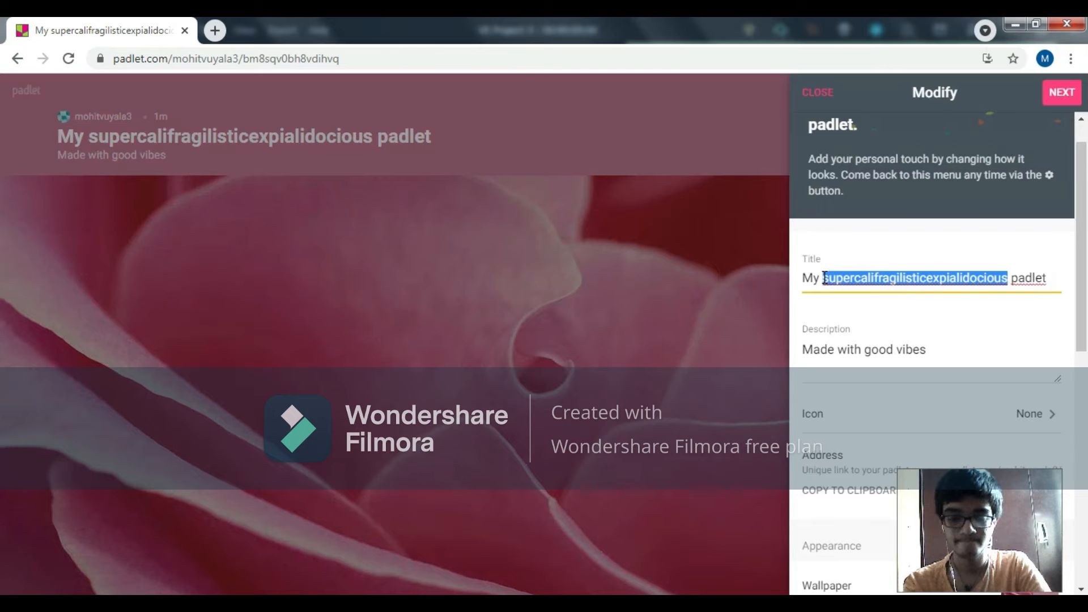
text(Test)
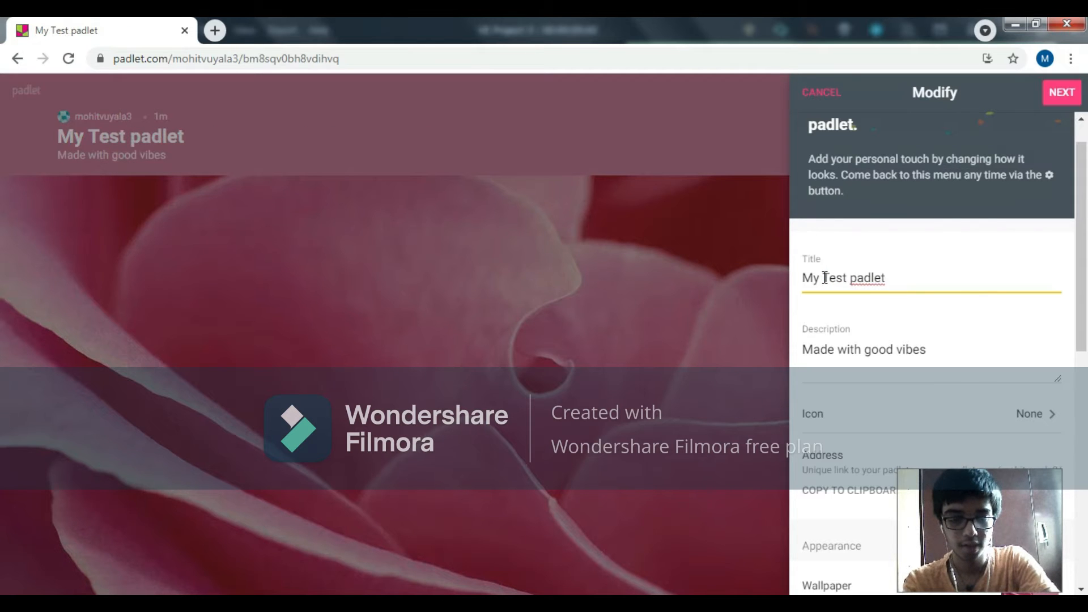
text(ing)
Step: Examine the padlet's emoji icon choices without picking one, and copy its unique address to the clipboard
drag(1083, 311, 1084, 377)
click(1044, 296)
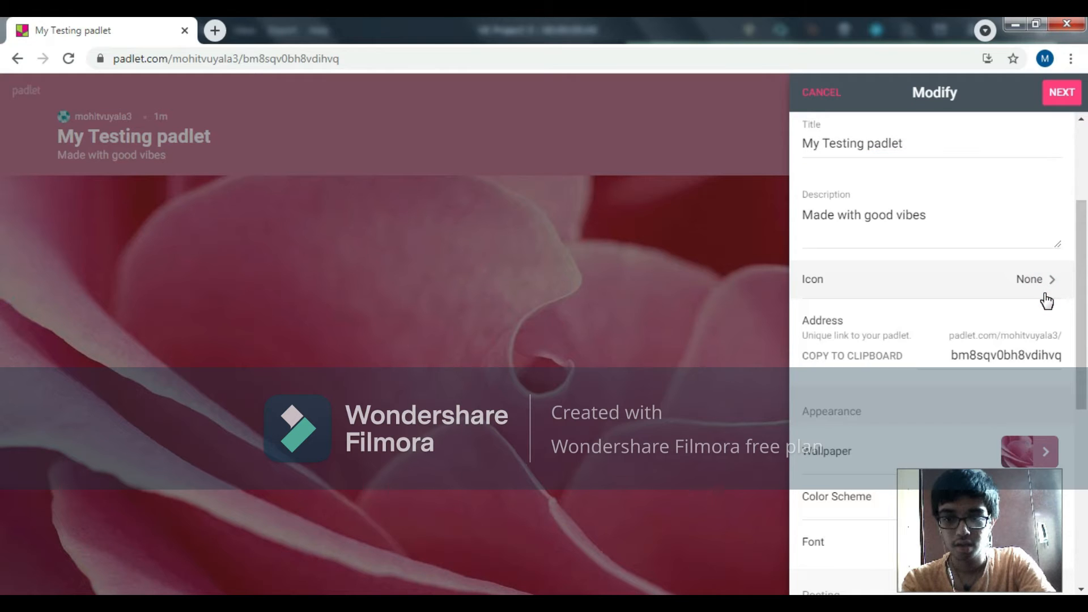
click(1045, 295)
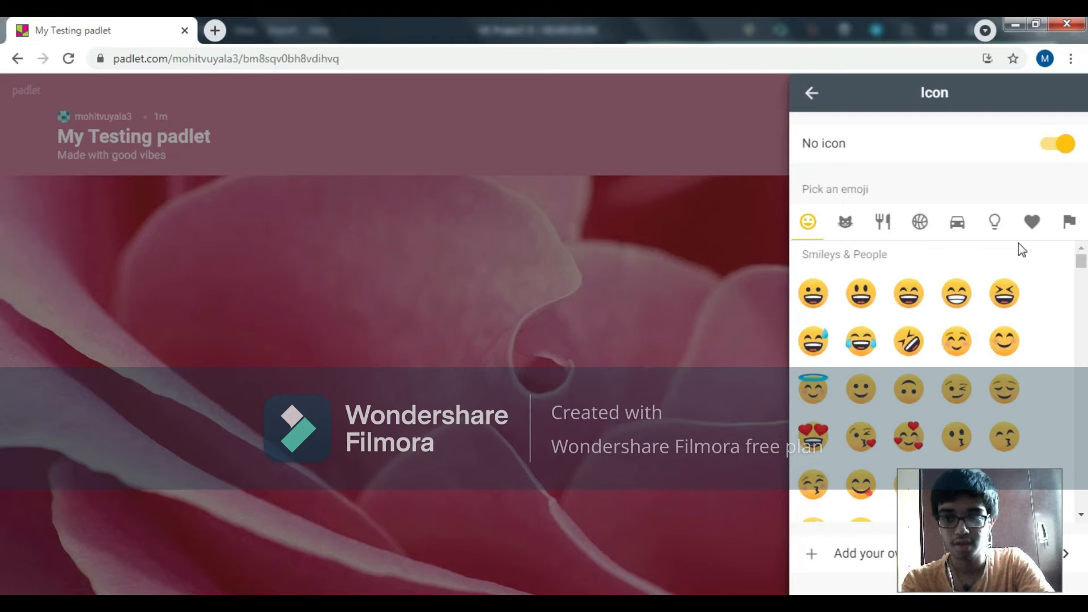
click(808, 98)
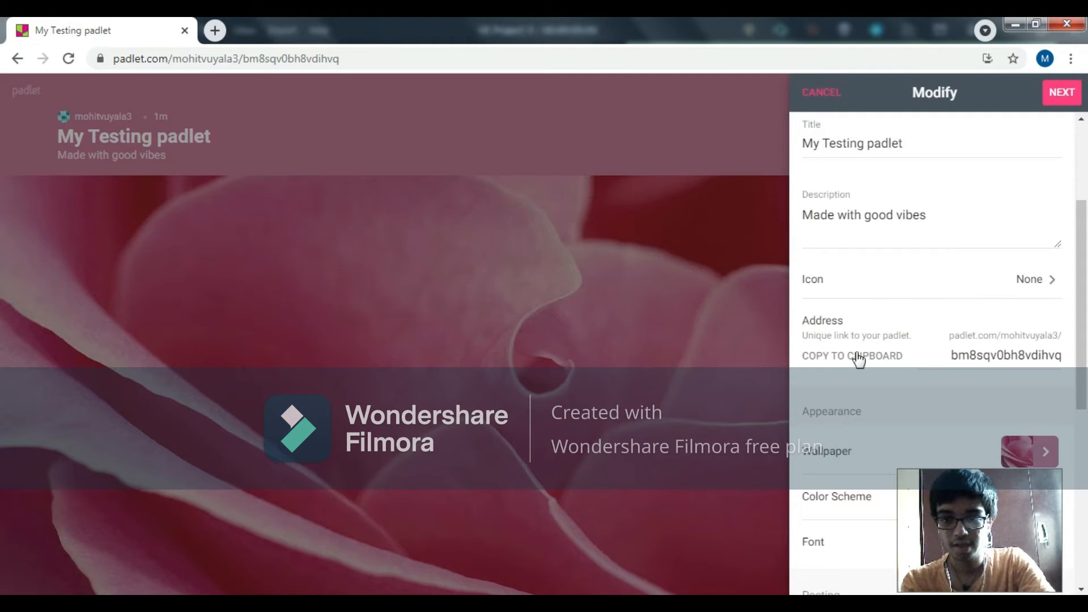
click(860, 357)
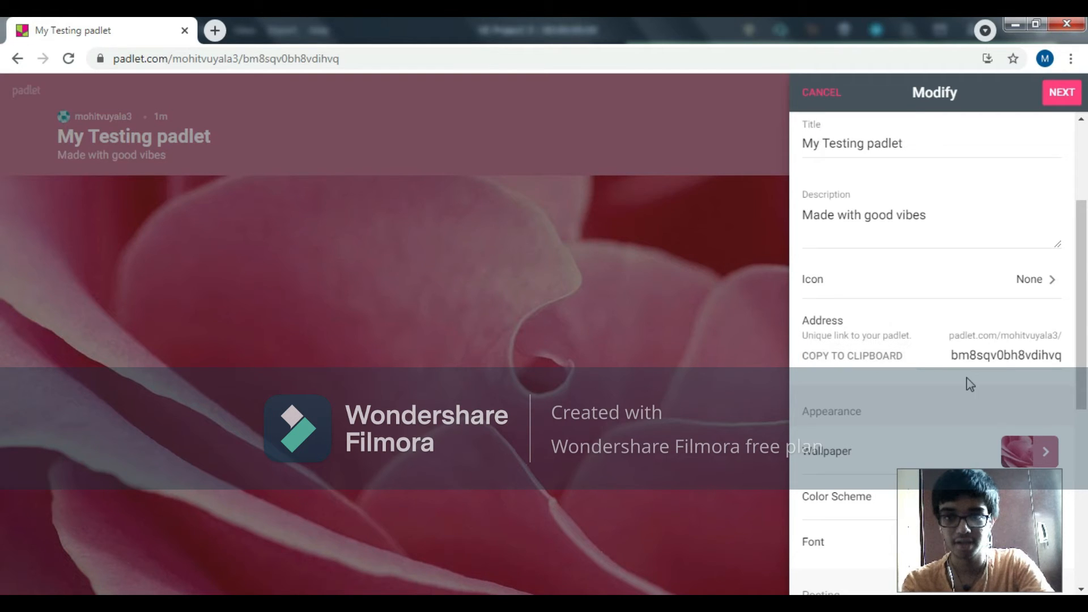
Step: Turn on Filter Profanity under the padlet's content filtering and finish the setup to start posting
drag(1086, 301, 1086, 413)
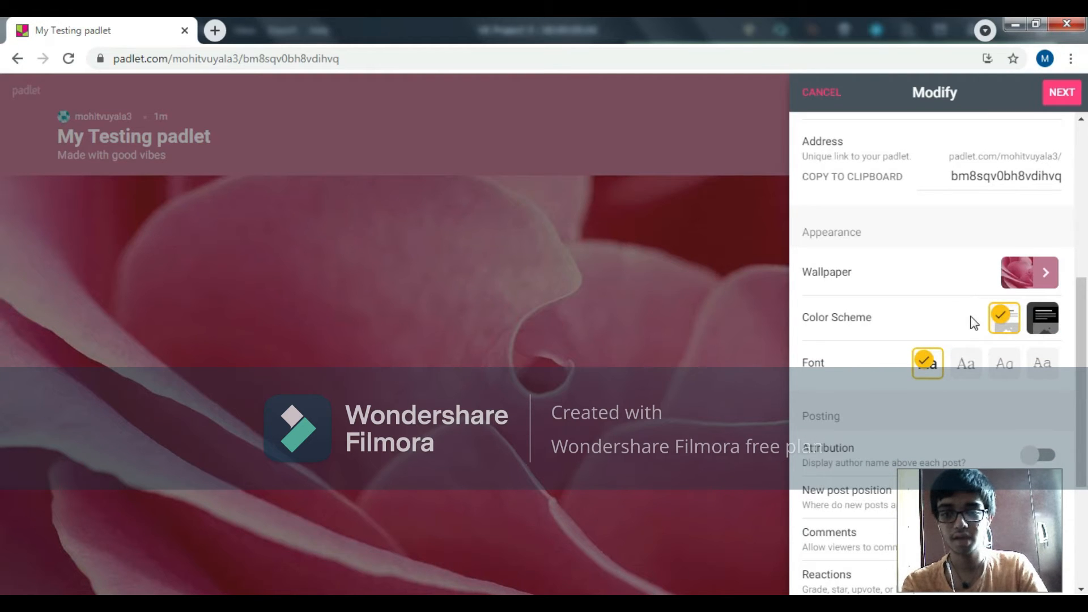
drag(1086, 342, 1086, 400)
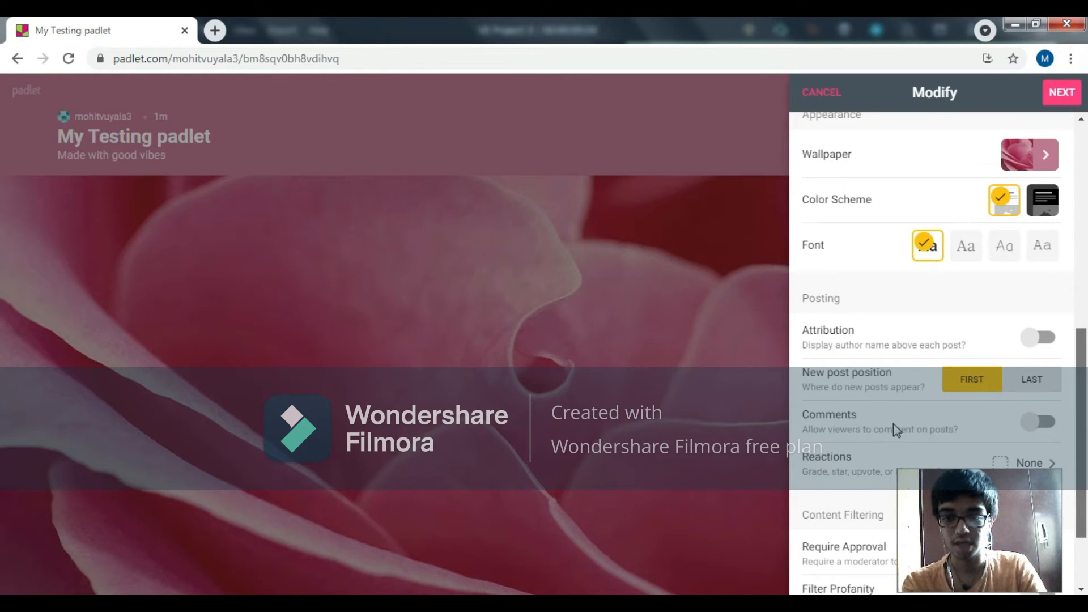
scroll(895, 439, down, 1)
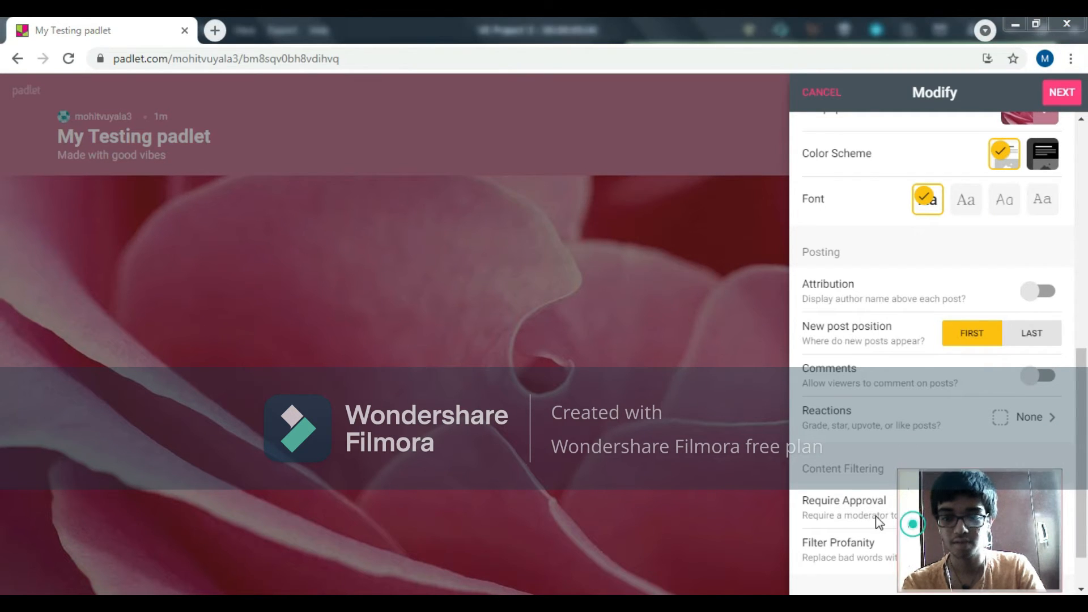
drag(680, 539, 593, 529)
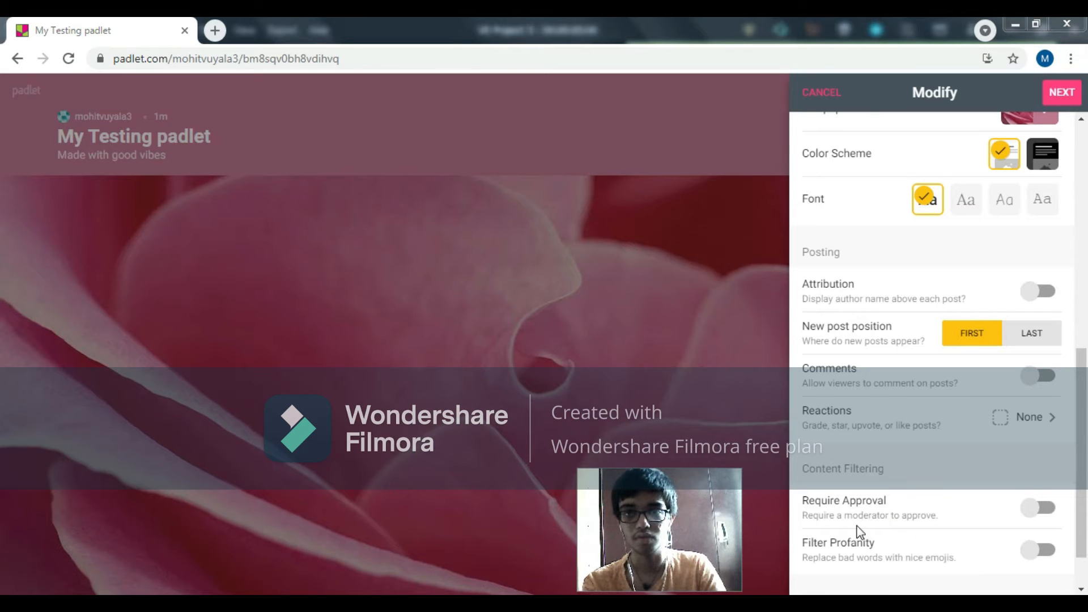
click(1044, 553)
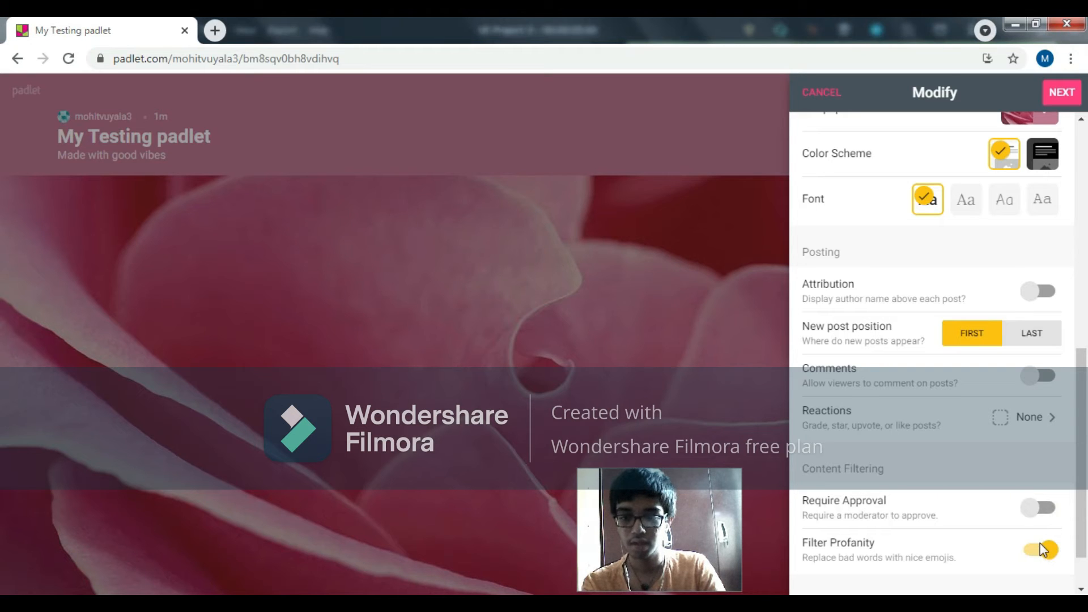
click(1058, 96)
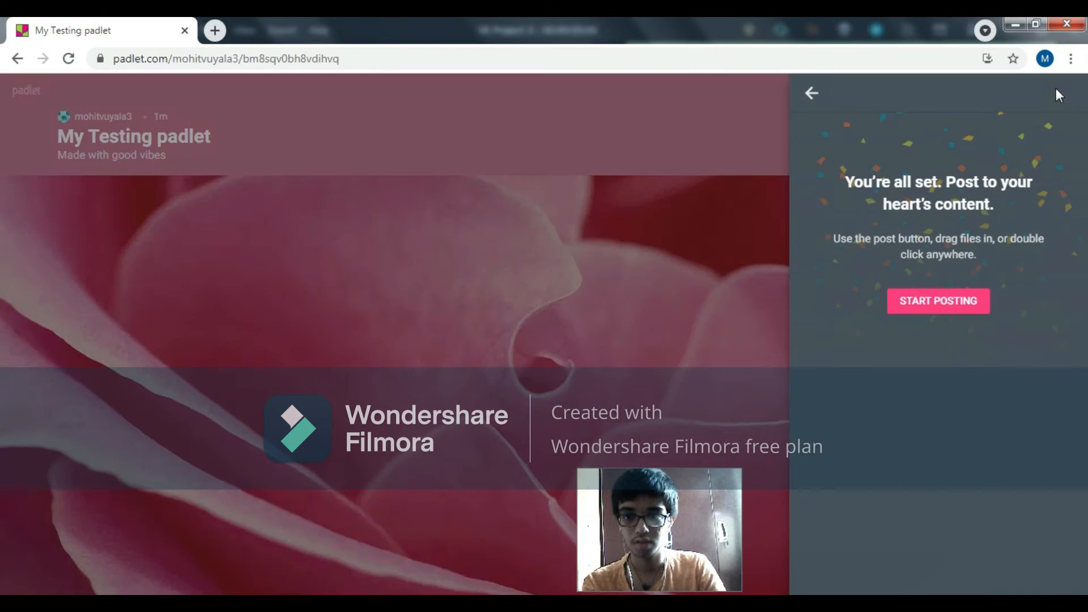
click(900, 306)
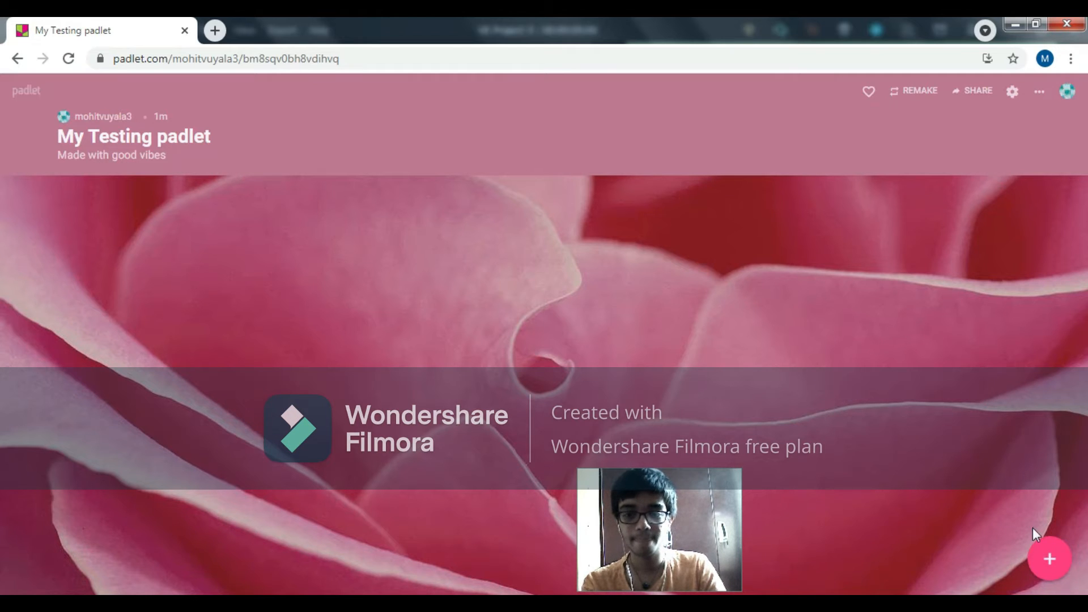
Step: Add a new post to the wall and upload the padlet JPEG image from the Desktop as its attachment
click(1042, 566)
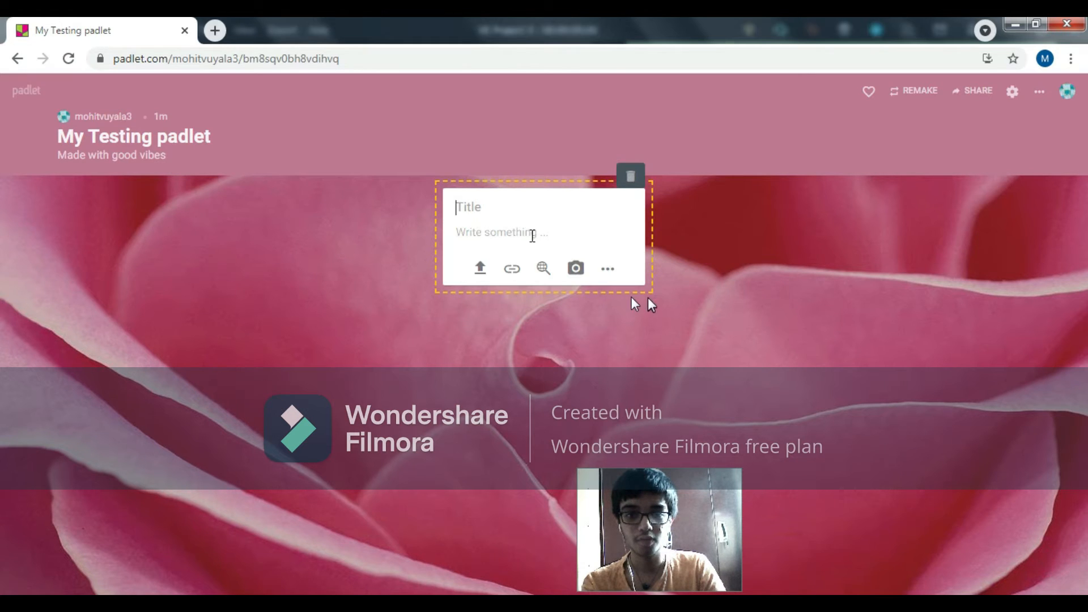
click(481, 276)
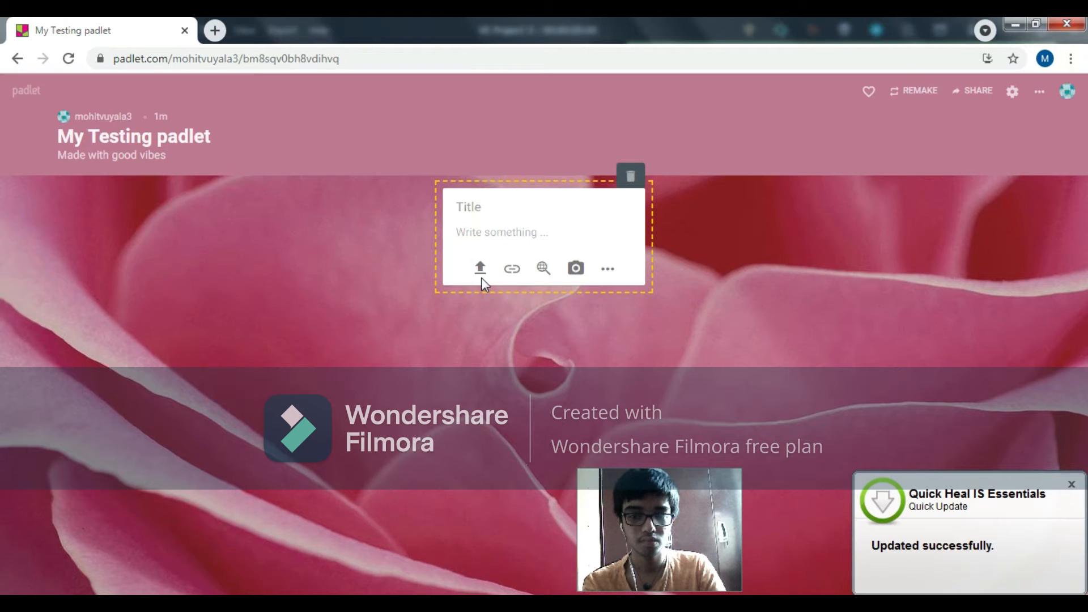
click(481, 277)
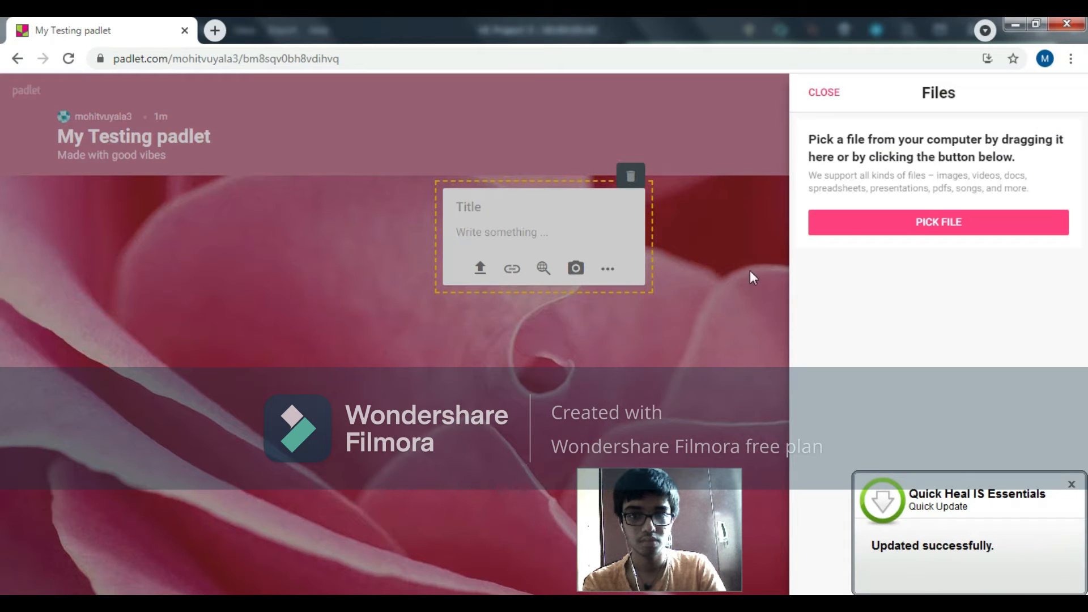
click(845, 219)
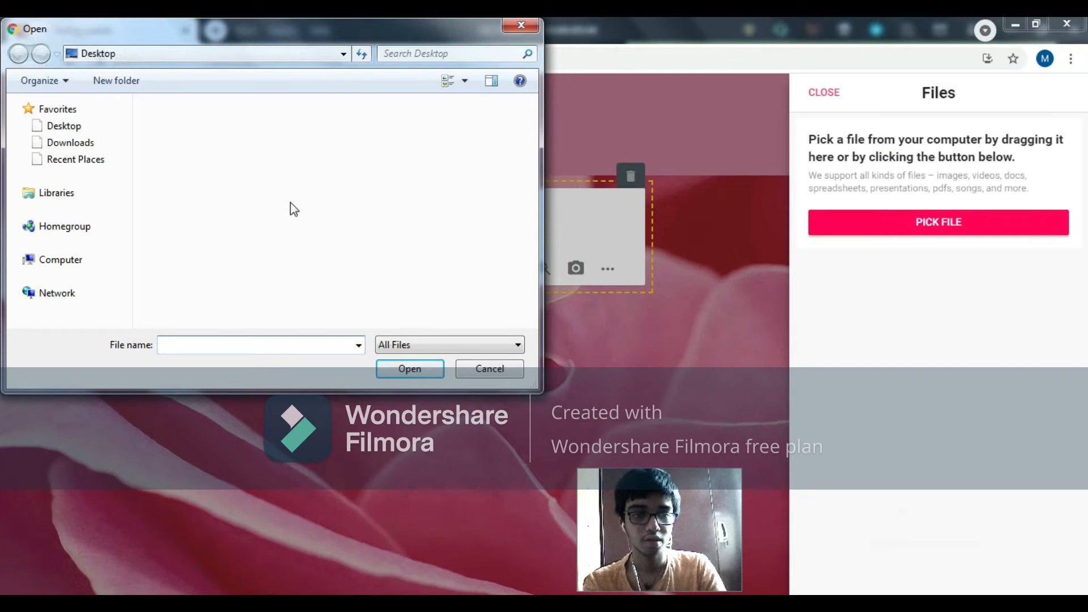
click(91, 126)
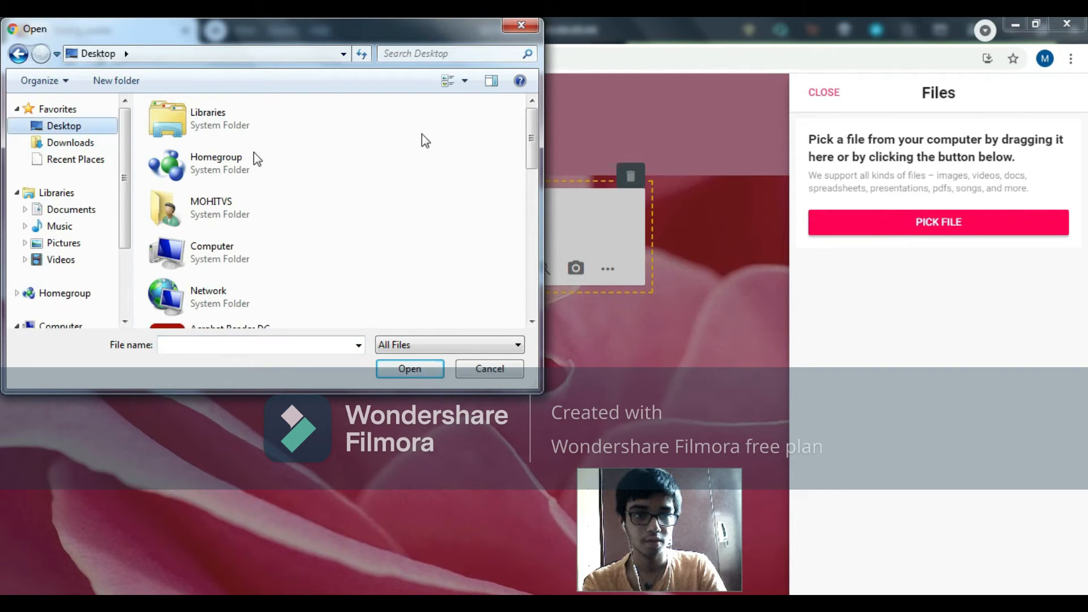
drag(532, 128, 527, 333)
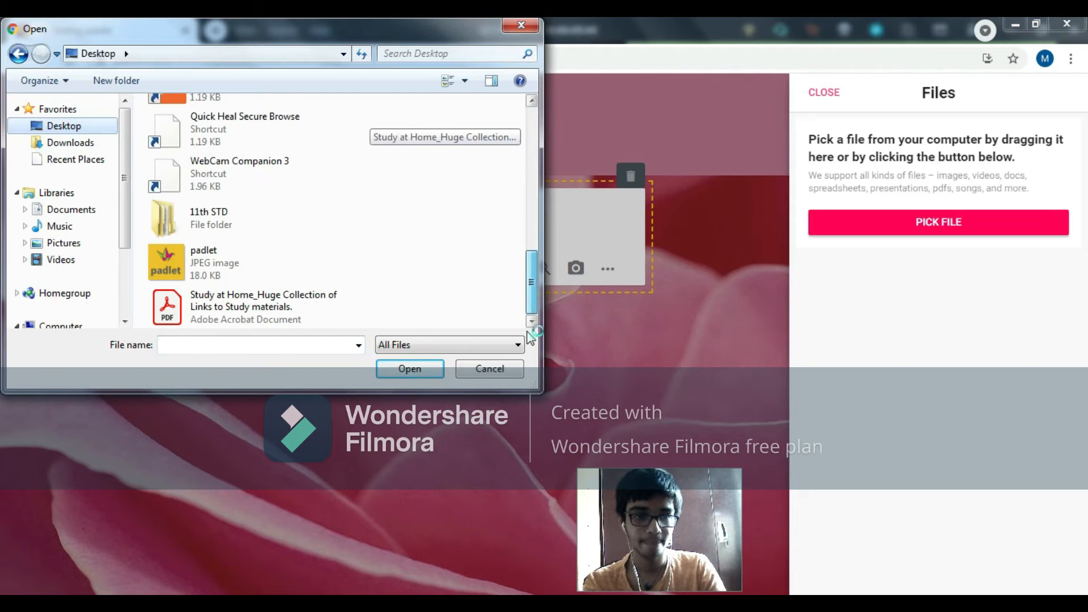
double_click(238, 261)
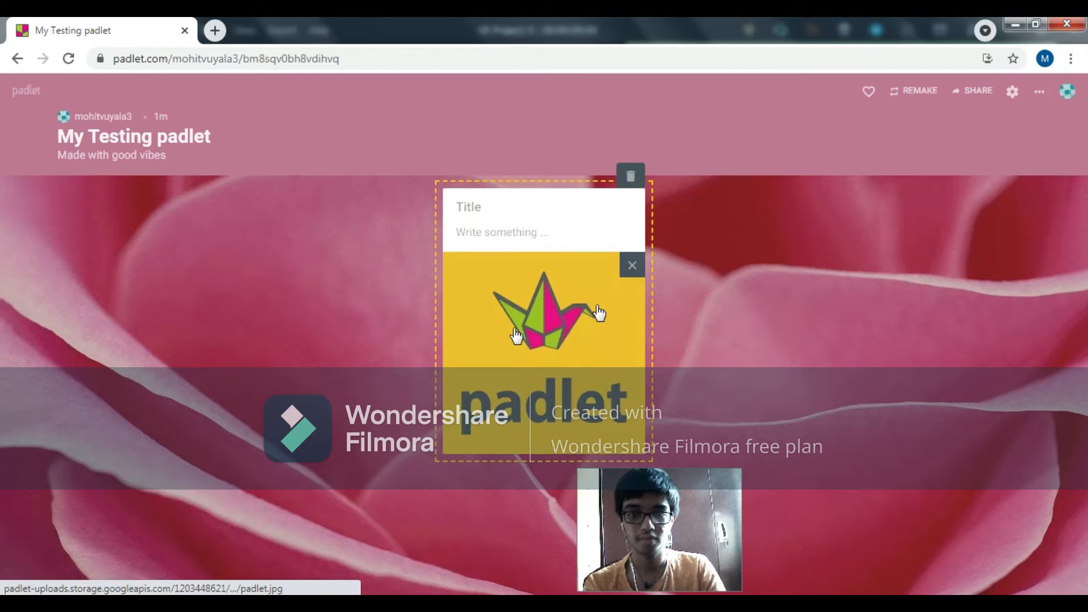
Step: Give the image post the title "Padlet Logo" and finish editing it
click(470, 205)
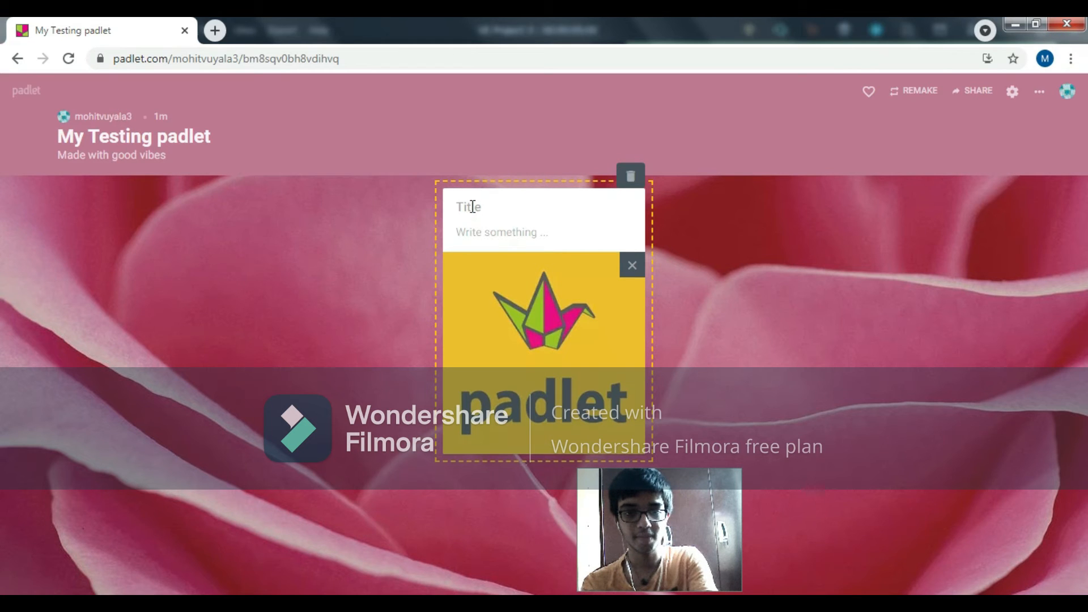
text(Pa)
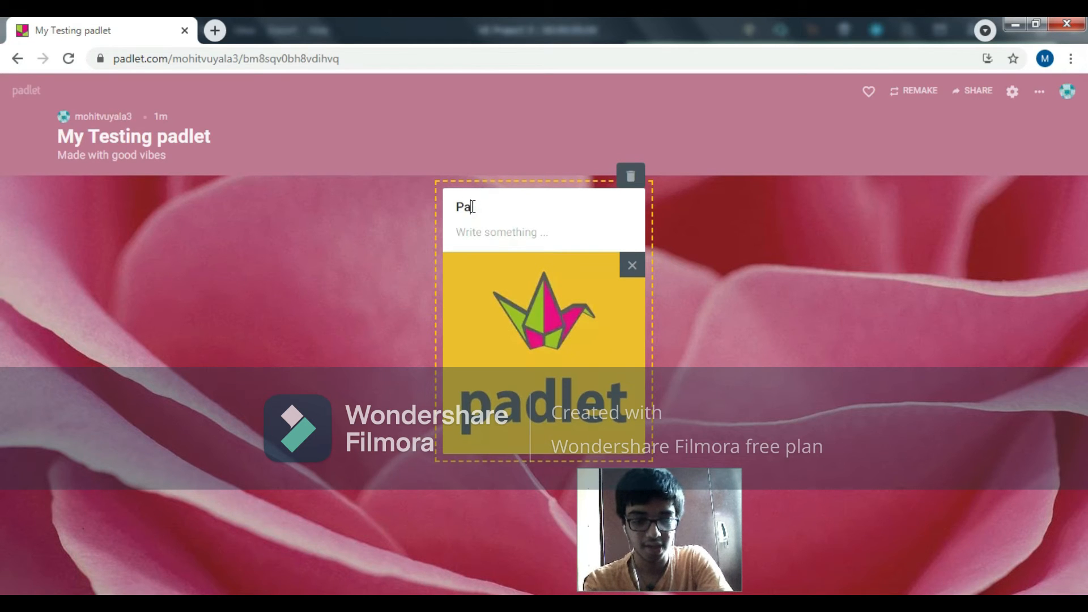
text(dlet Logog)
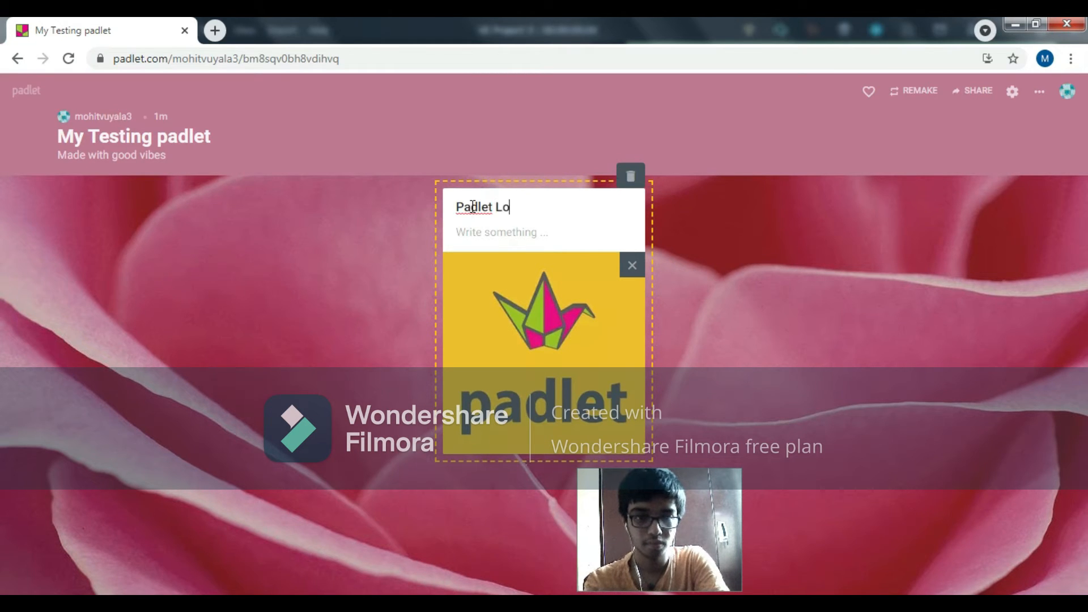
key(BackSpace)
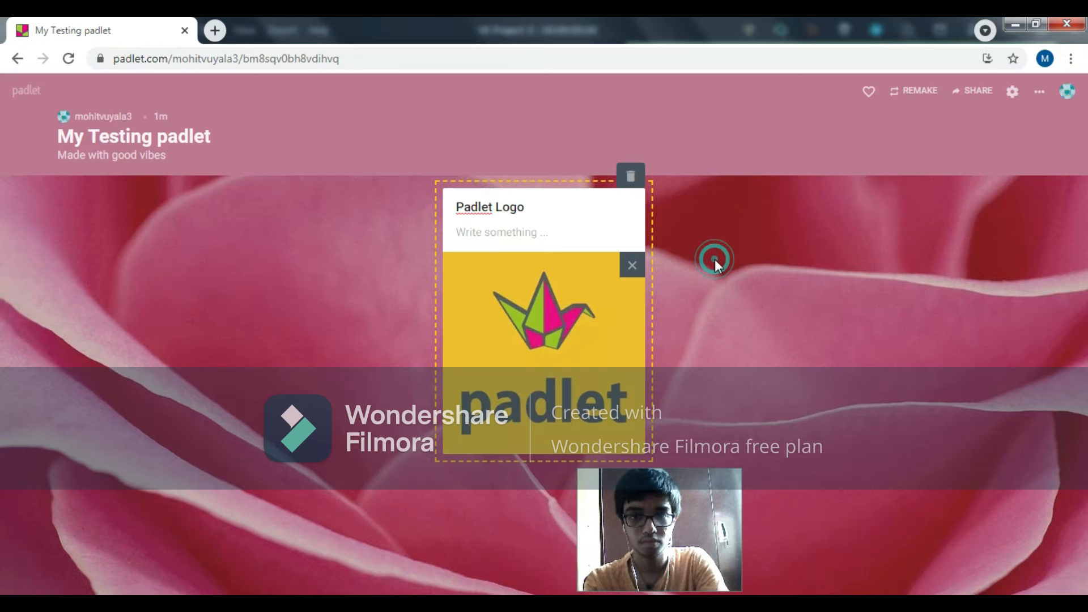
click(715, 259)
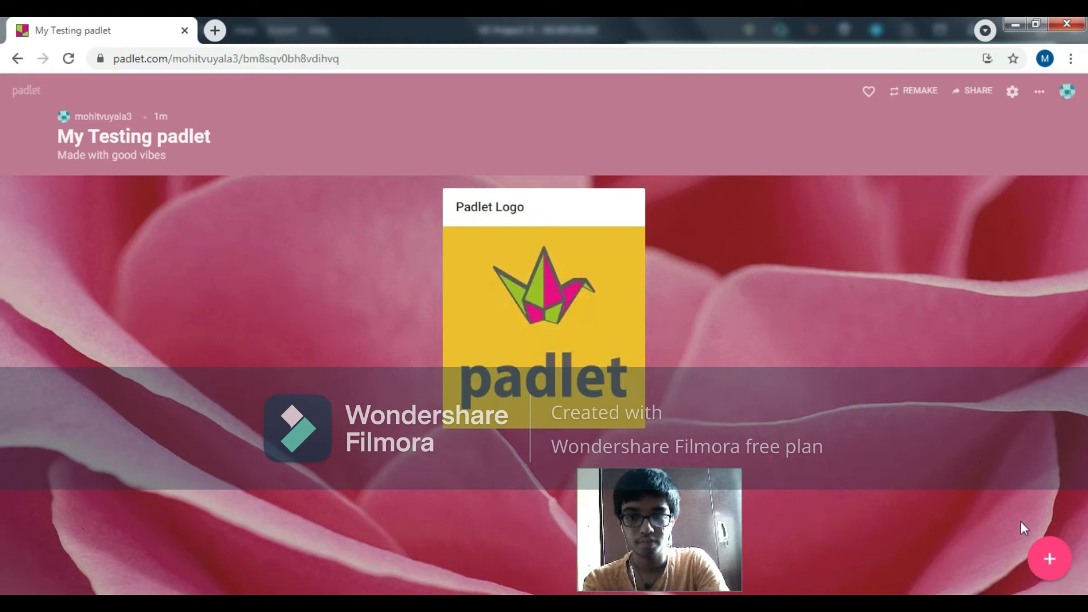
Step: Add another post to the wall with the title "This is ME !"
click(1035, 552)
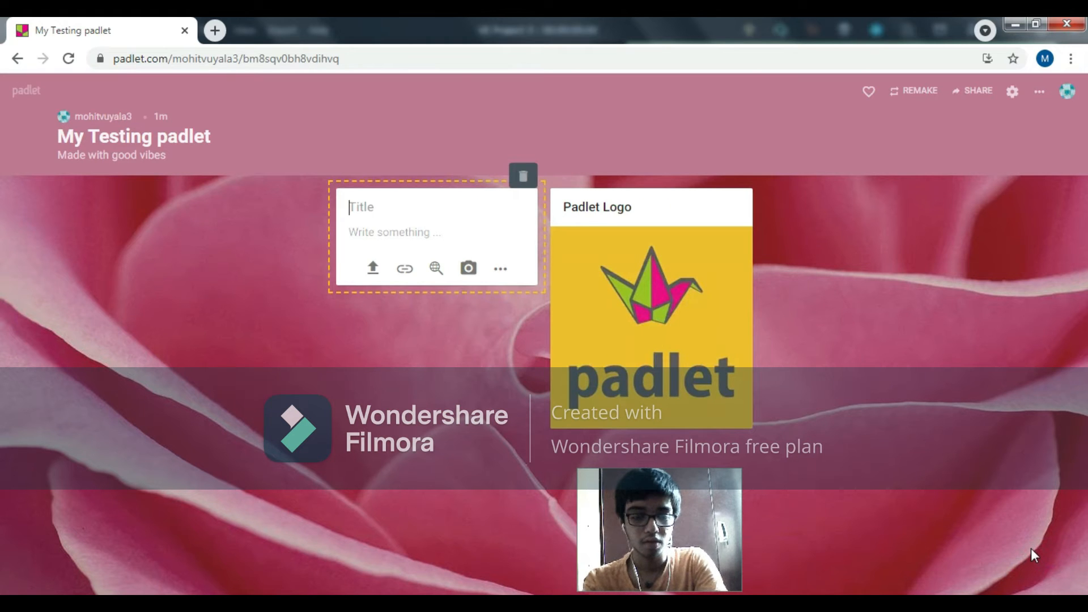
text(This )
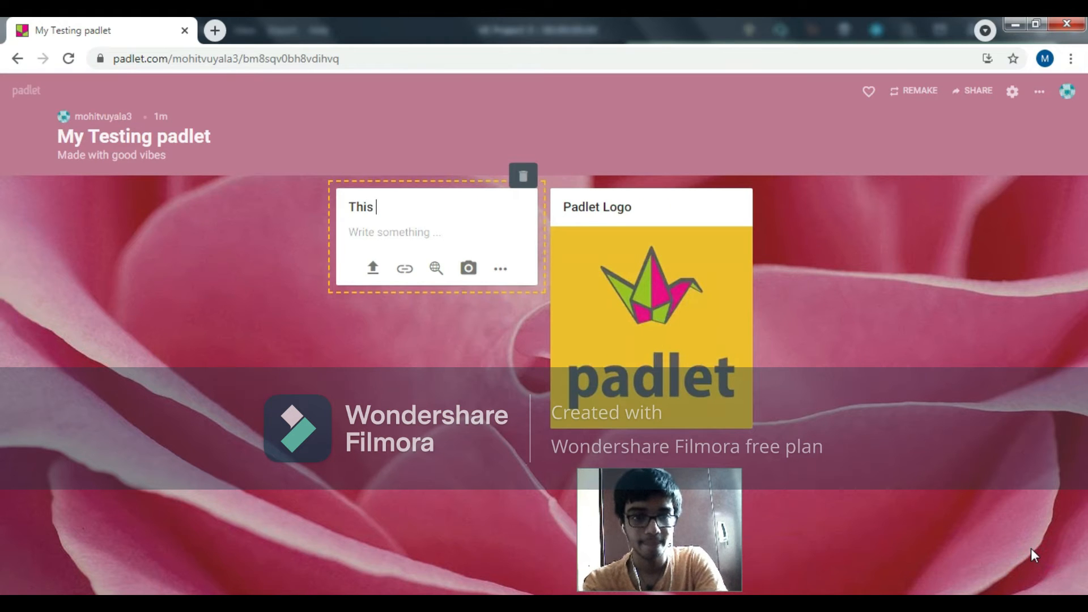
text(is ME !)
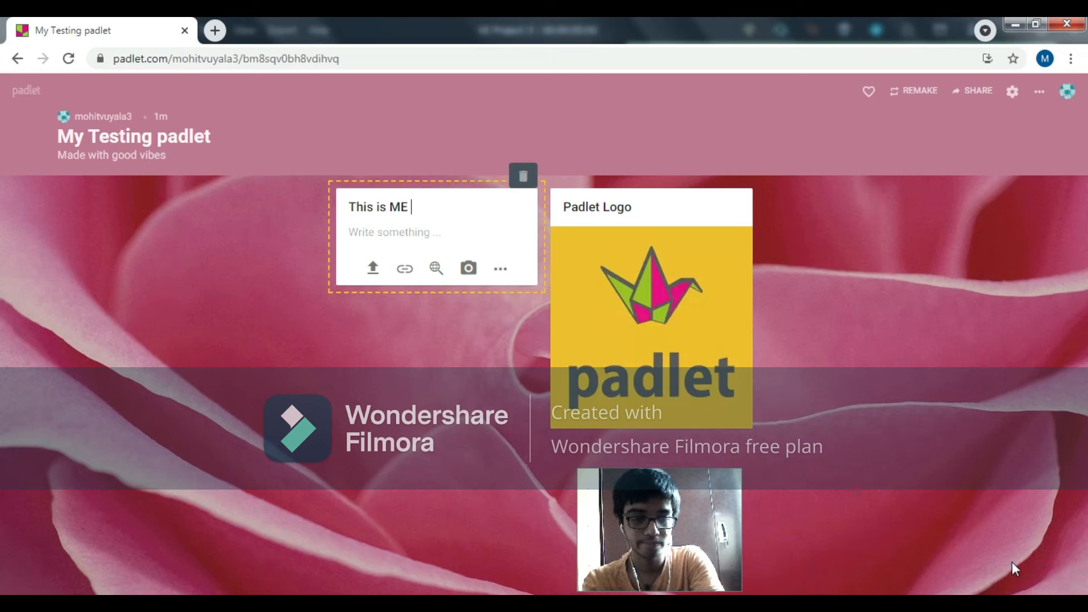
Step: Write "I am doing this Padlet , which is also known as a digital billboard." as the body of the "This is ME !" post
click(516, 231)
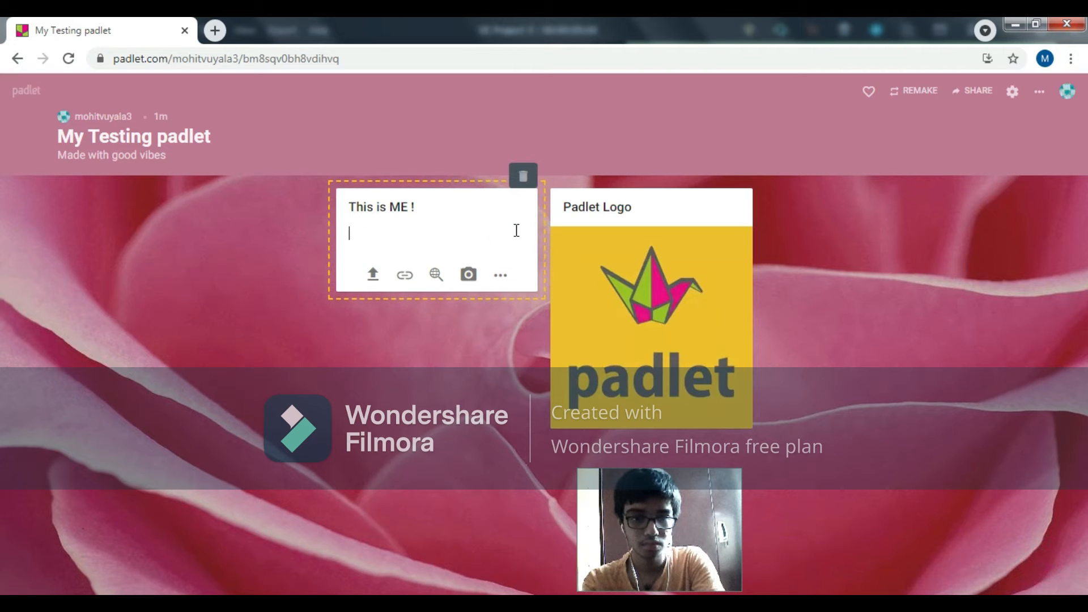
text(I am do)
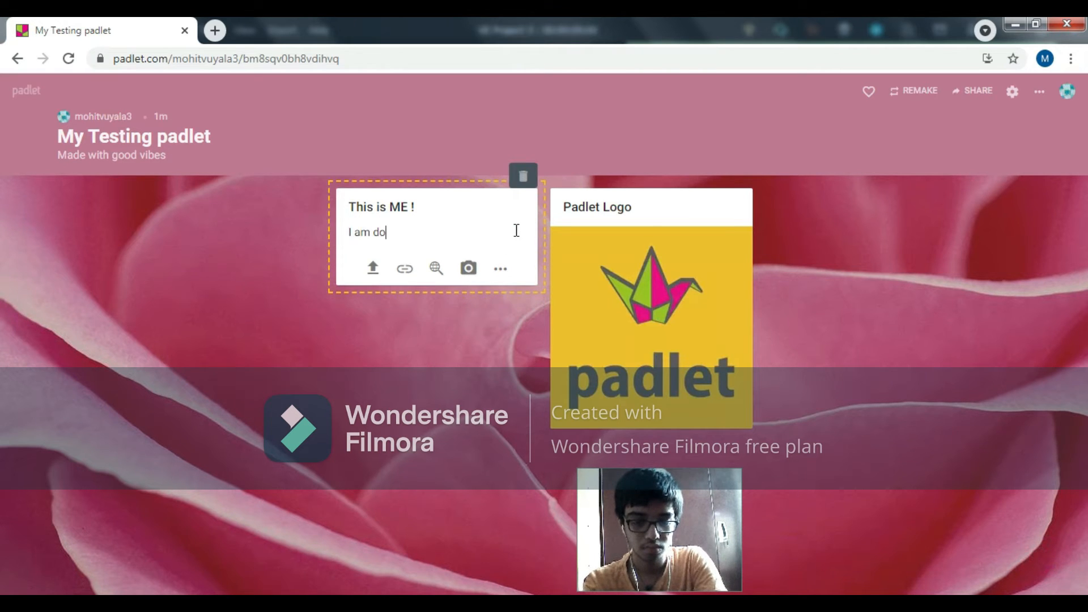
text(ing this )
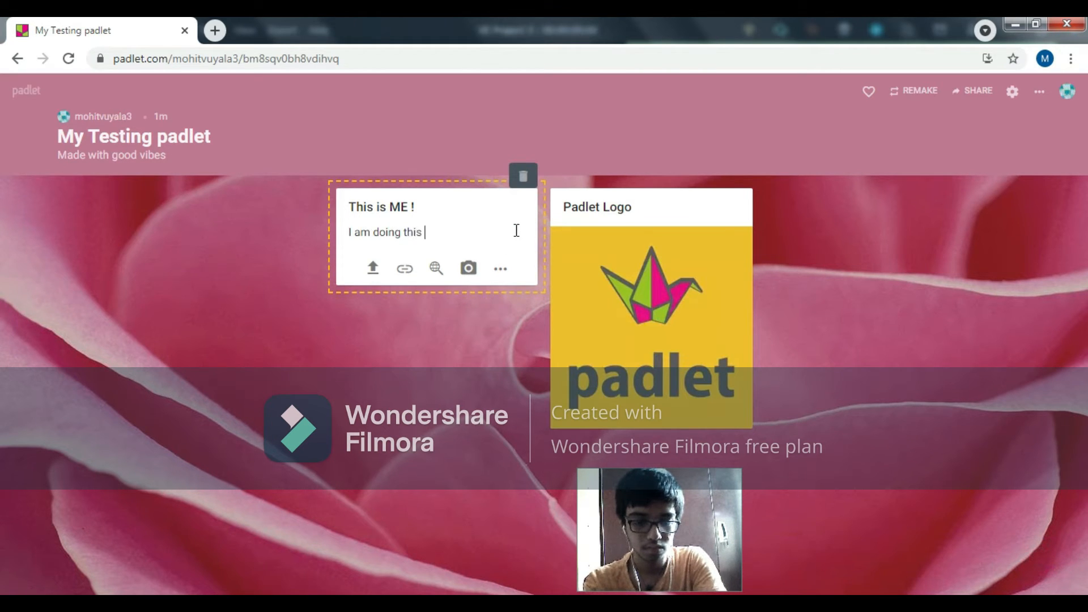
text(Padlet)
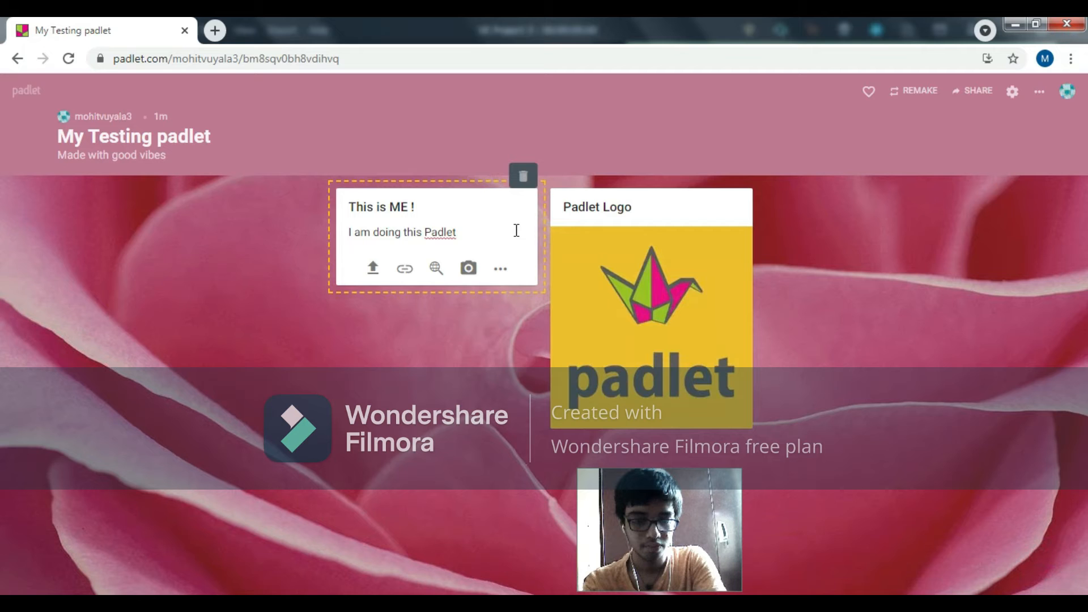
text(, which is also known a)
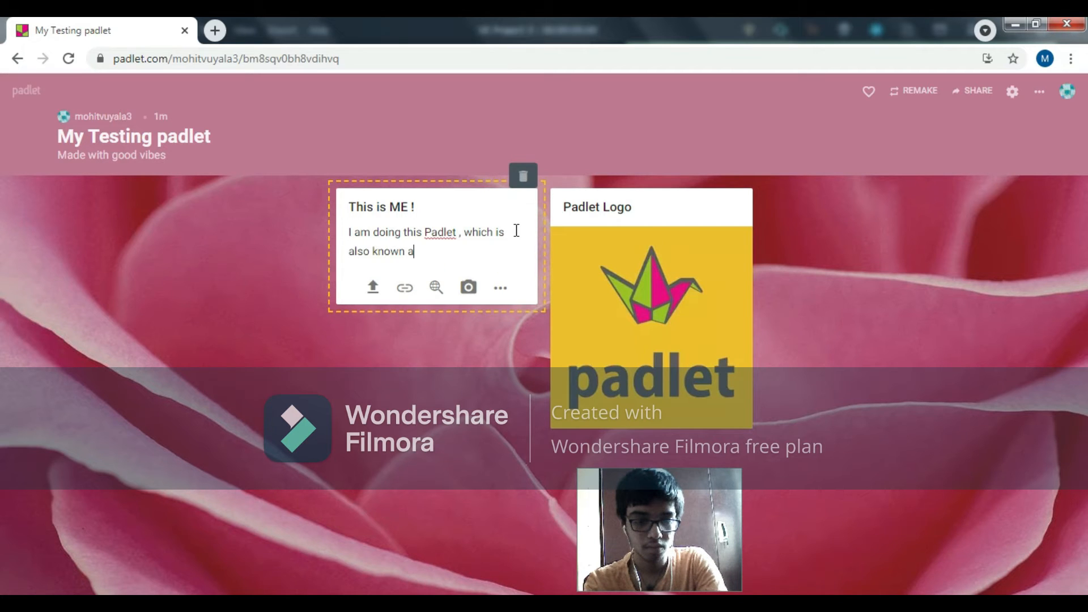
text(s a digit)
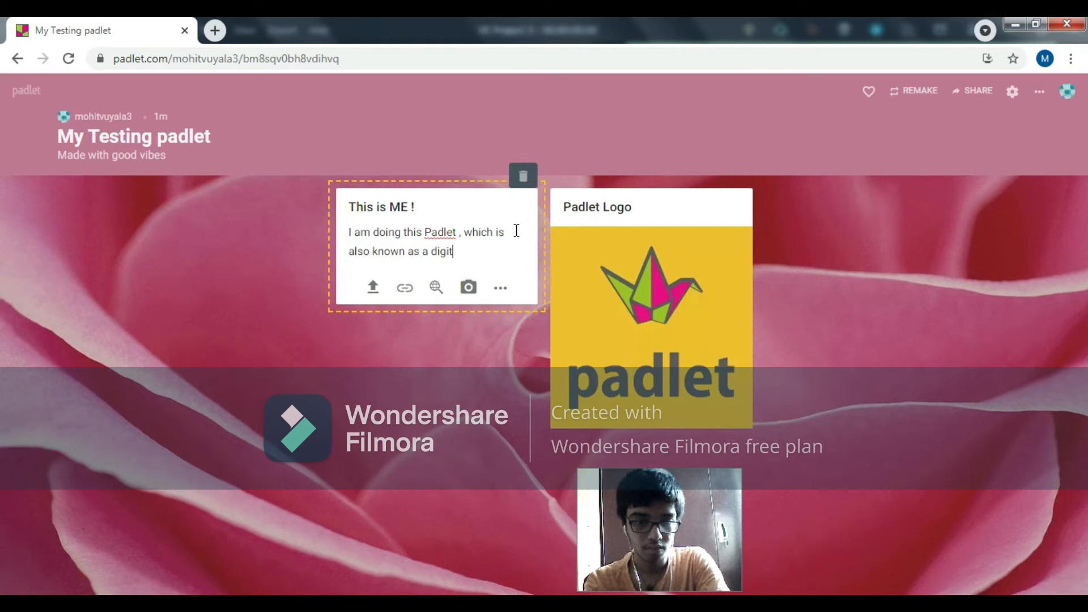
text(al b)
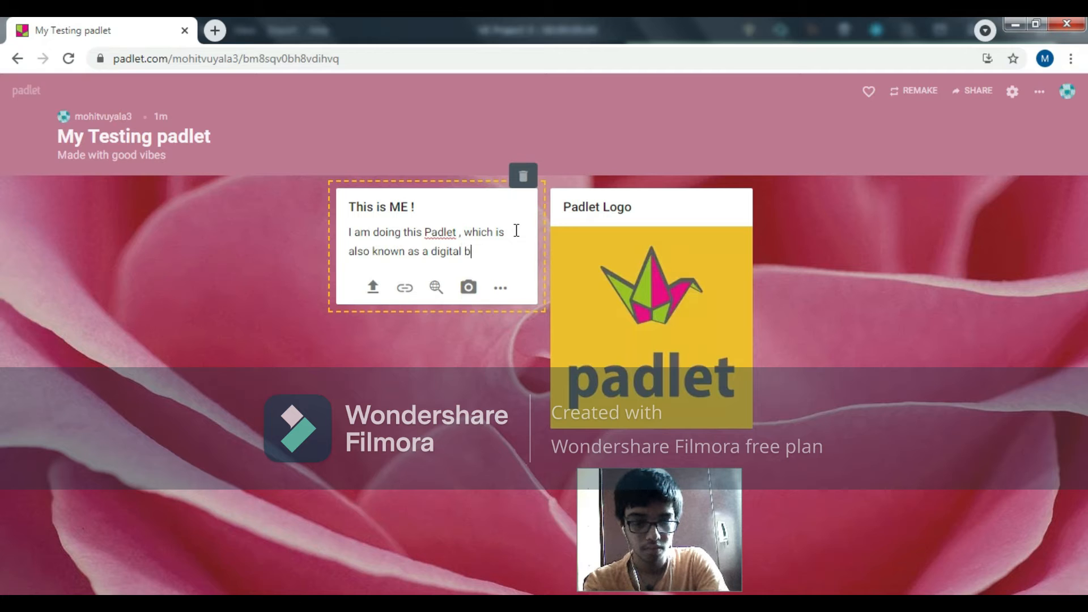
text(illboards)
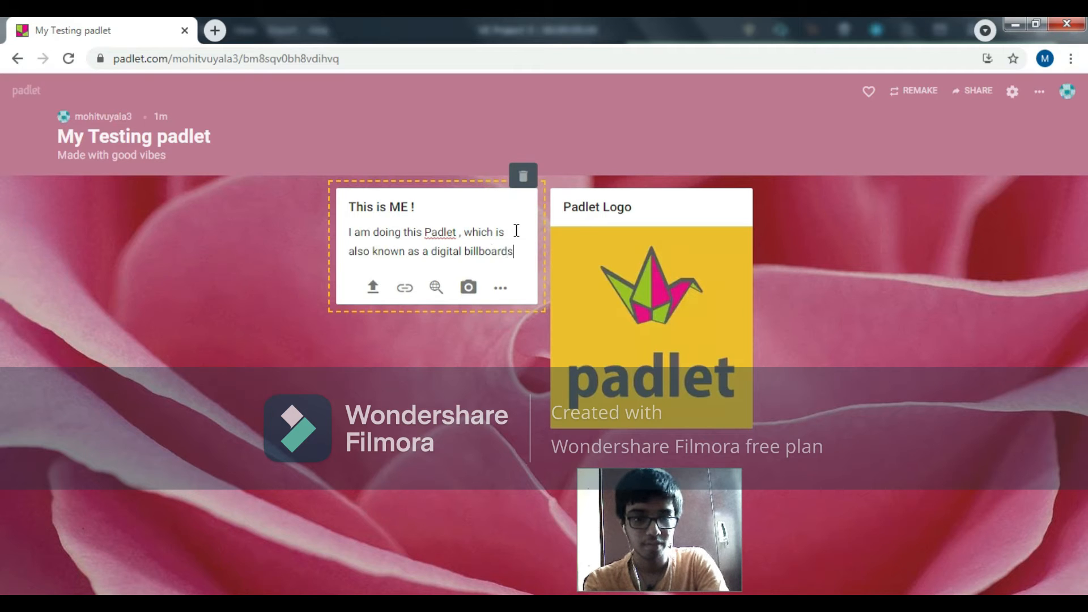
key(BackSpace)
text(.)
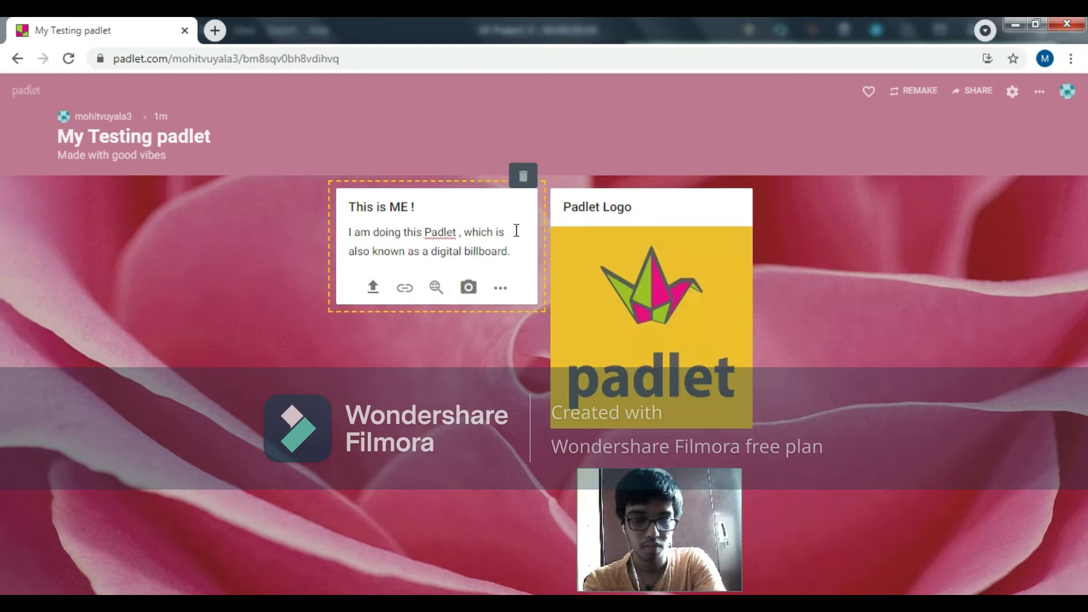
Step: Continue the body with "It is like a billboard where we stick information , images and a lot more on it." and finish the post
text(It is like a)
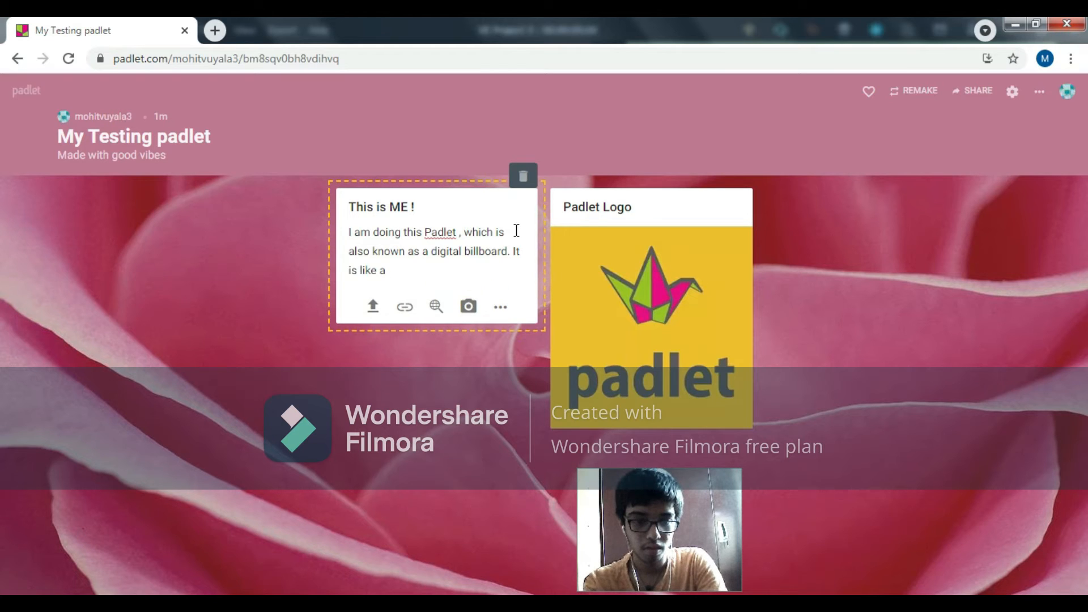
text( billboar)
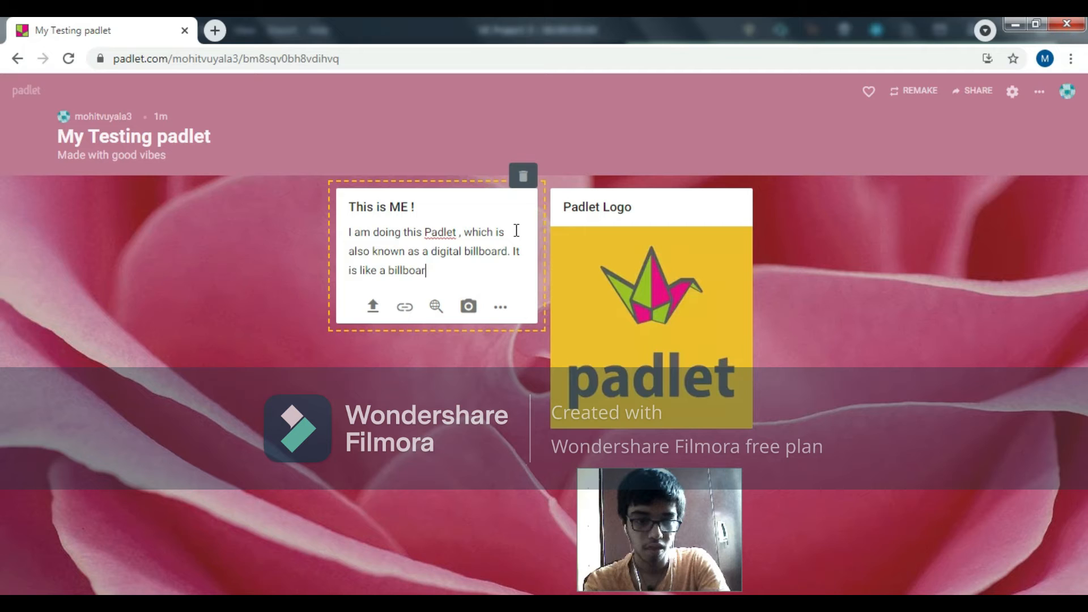
text(d with)
key(BackSpace)
key(BackSpace)
key(BackSpace)
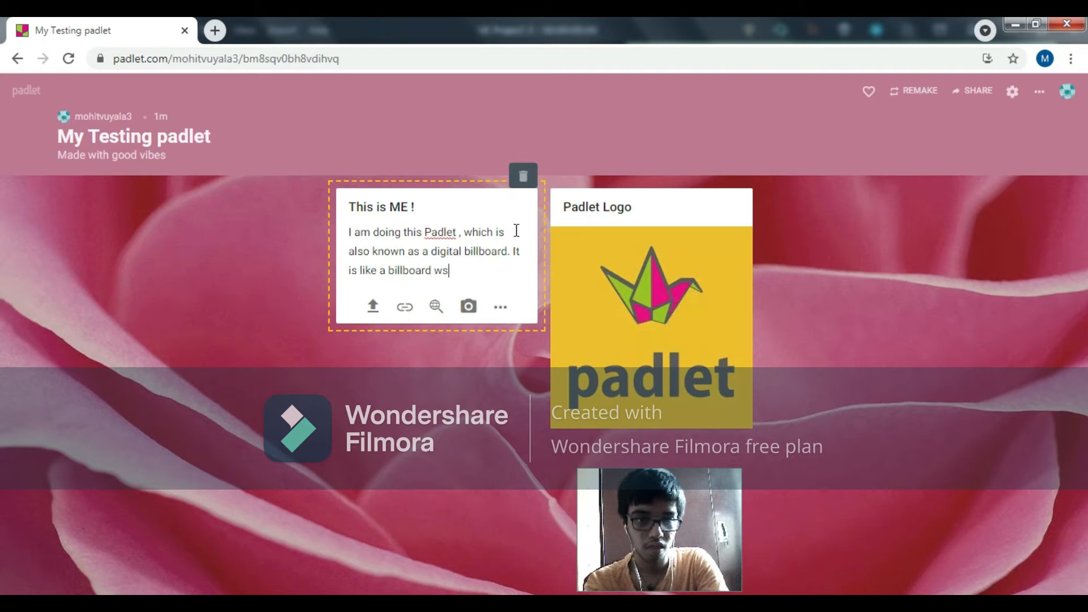
text(here)
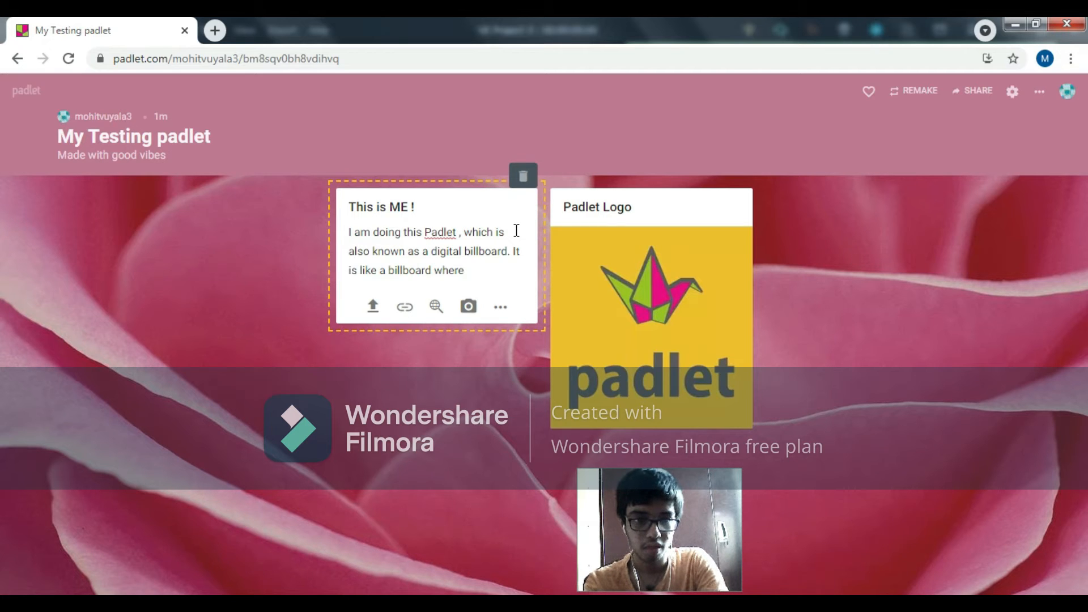
text( we sti)
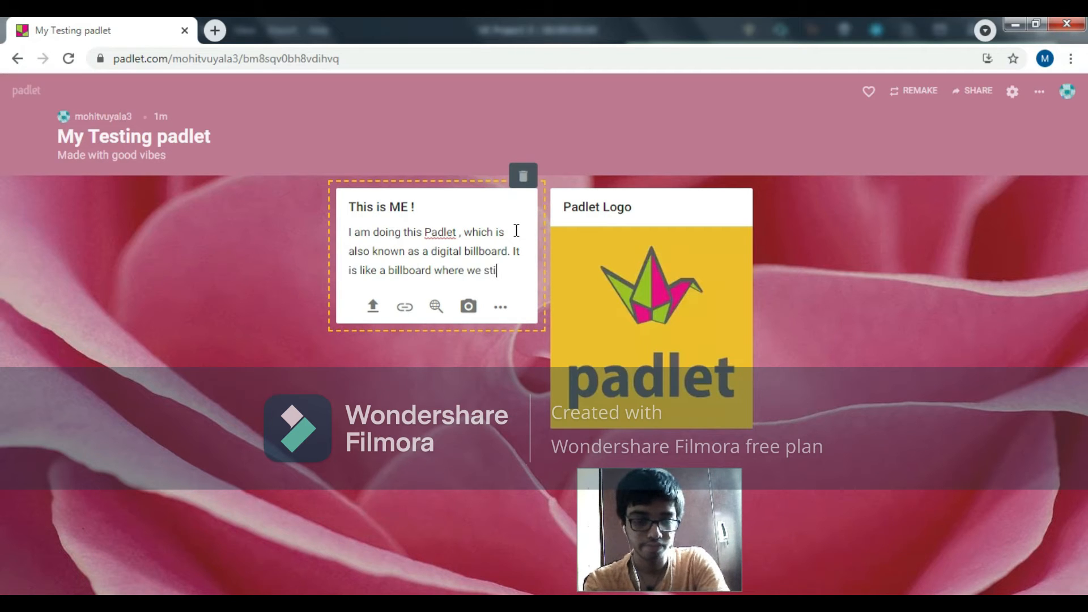
text(ck informa)
text(ti)
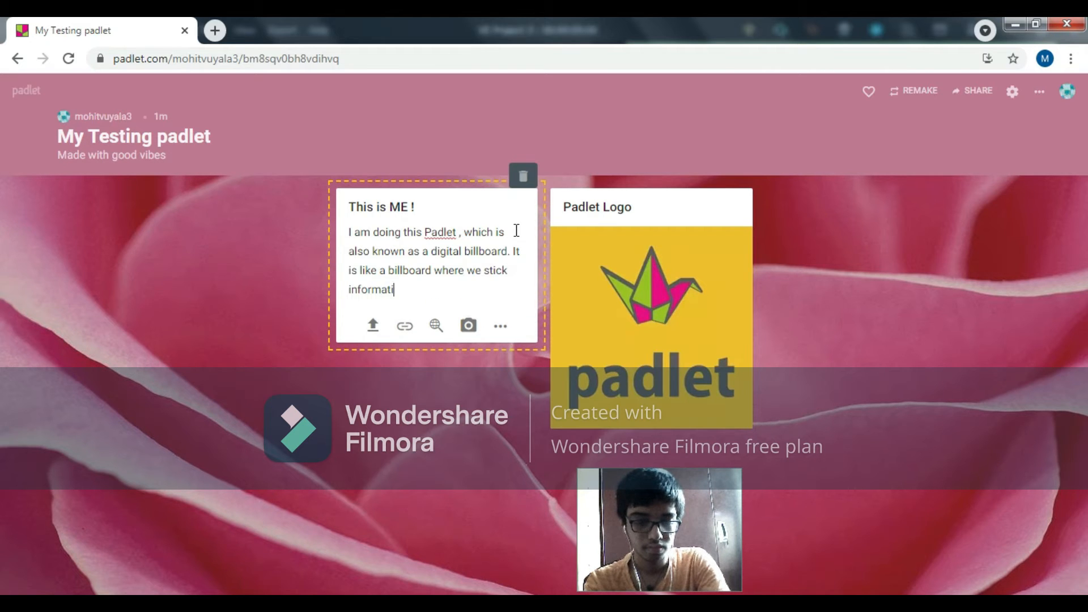
text(on , p)
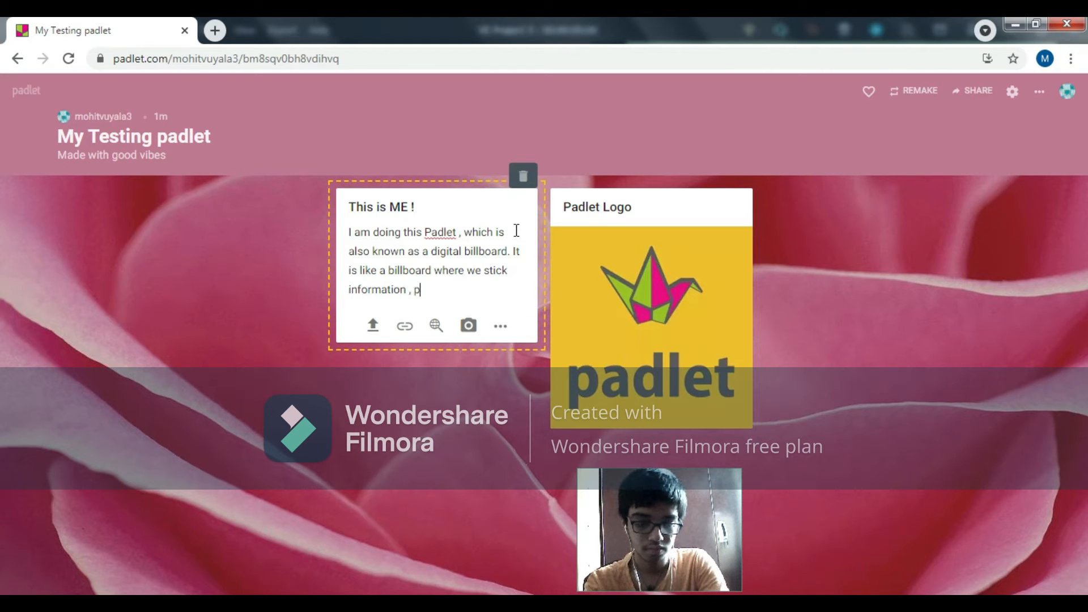
key(BackSpace)
text(images)
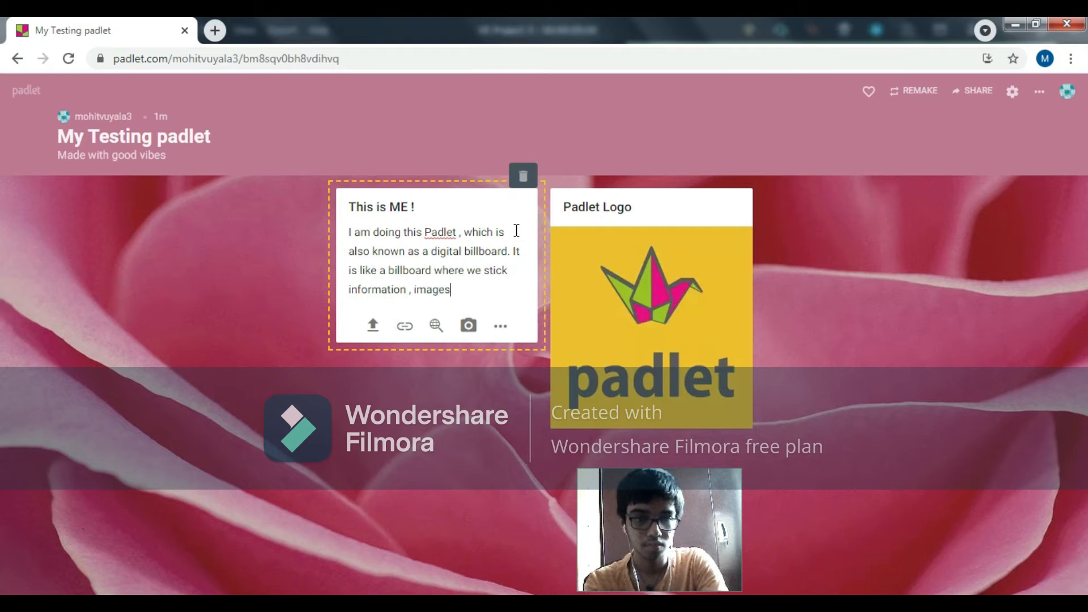
text( and )
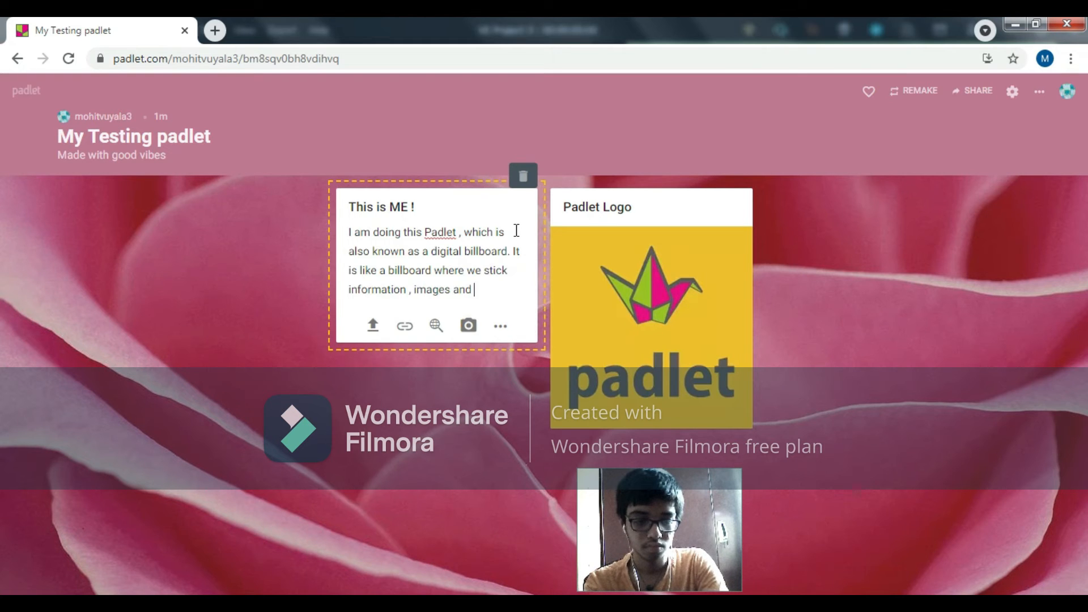
text(a lot more on it.)
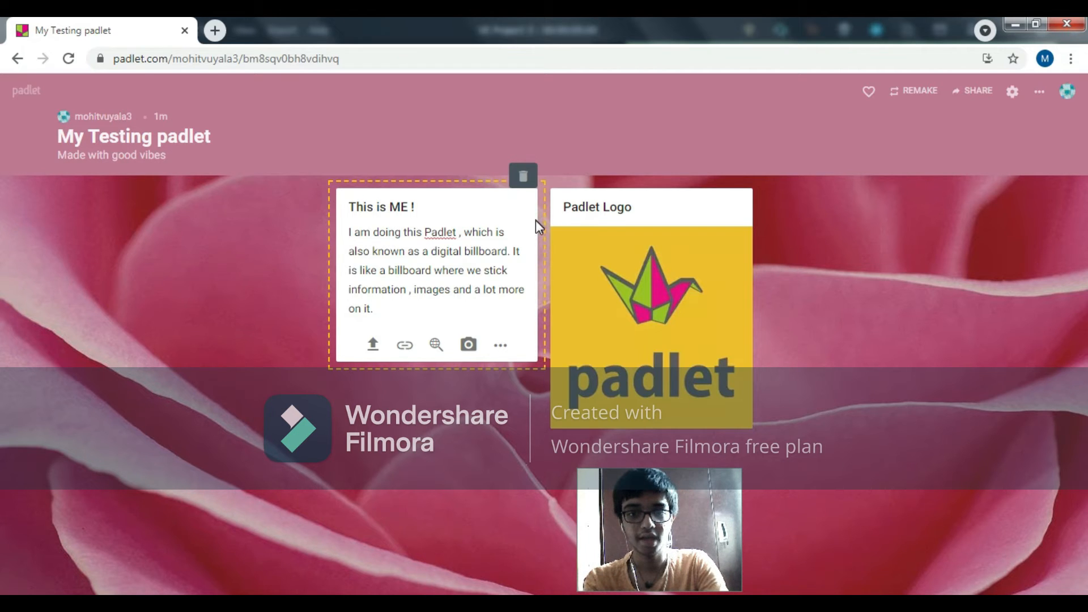
click(511, 436)
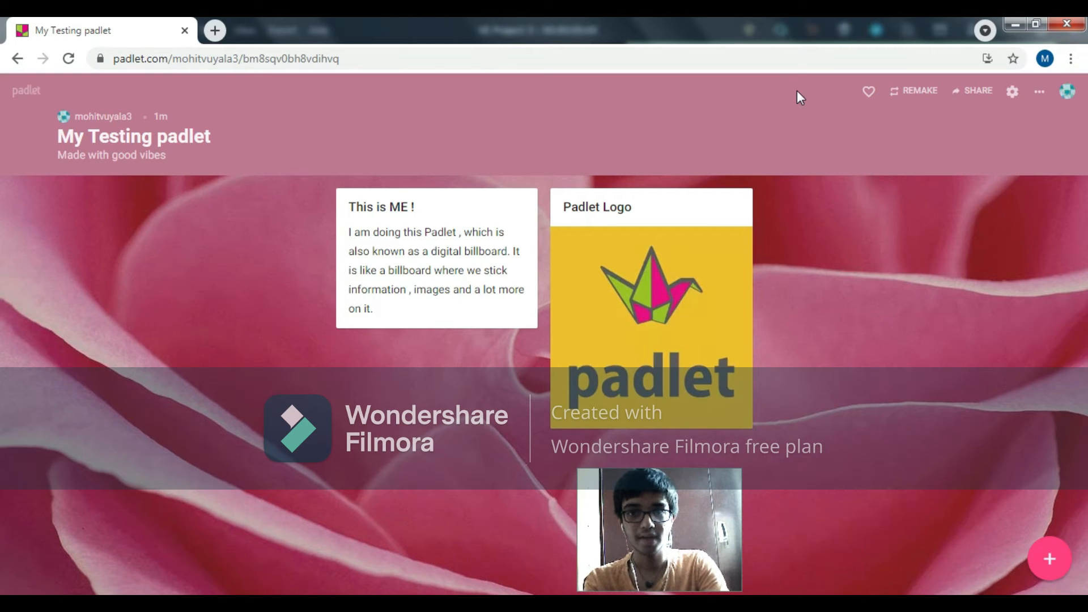
click(400, 309)
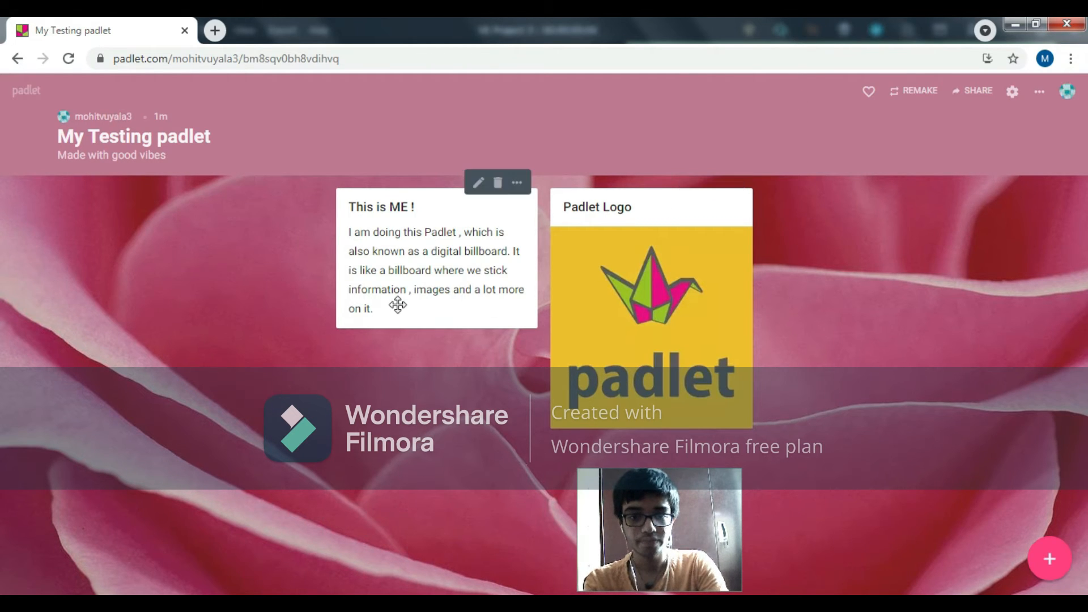
click(378, 286)
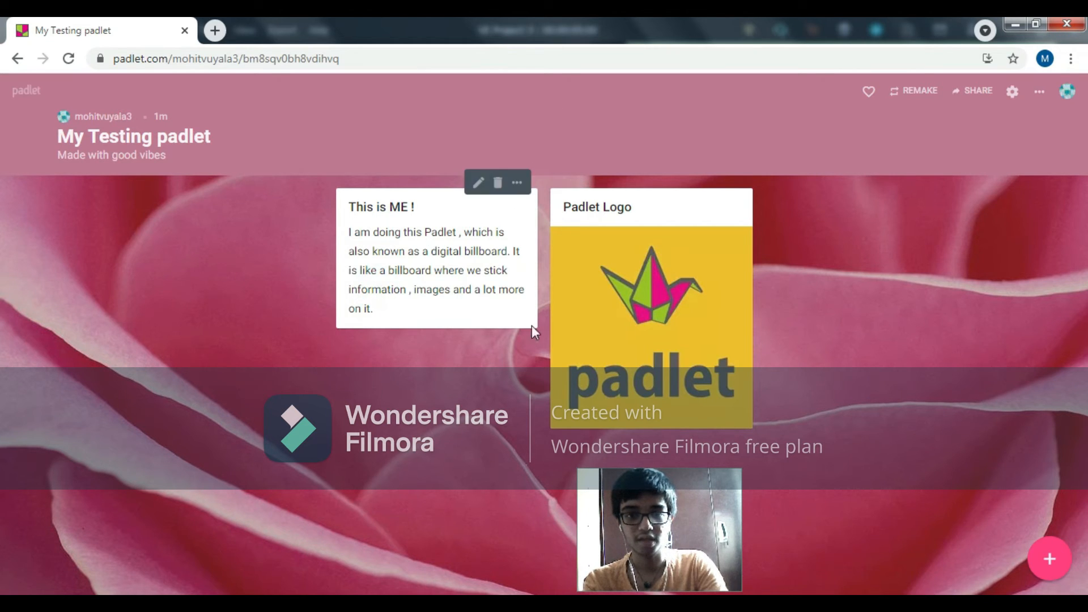
Step: Add a third post and upload the PDF "Study at Home_Huge Collection of Links to Study materials." from the Desktop as its attachment
click(1068, 563)
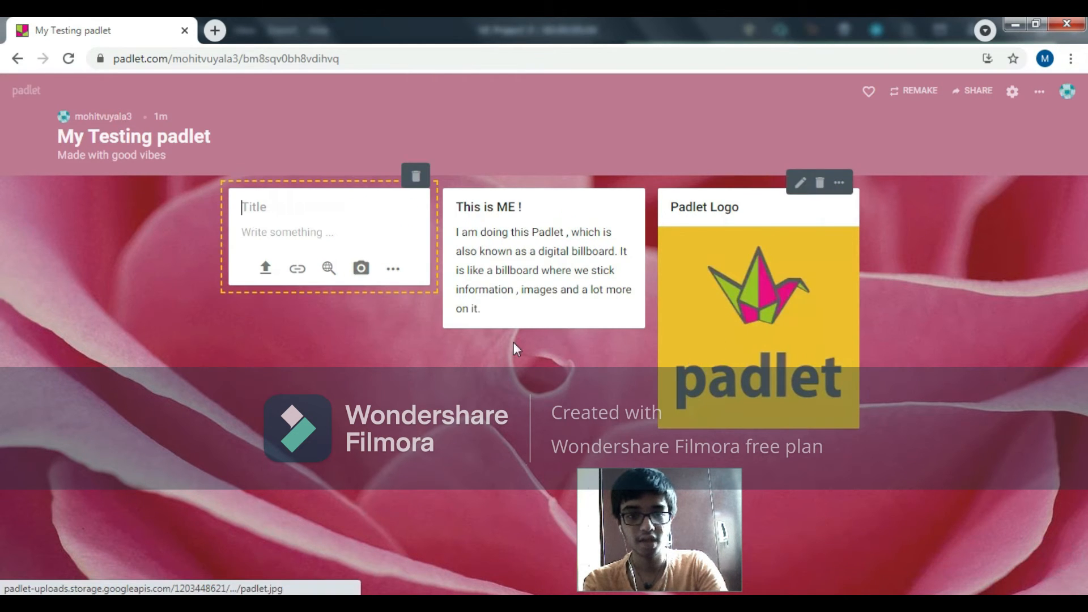
click(274, 275)
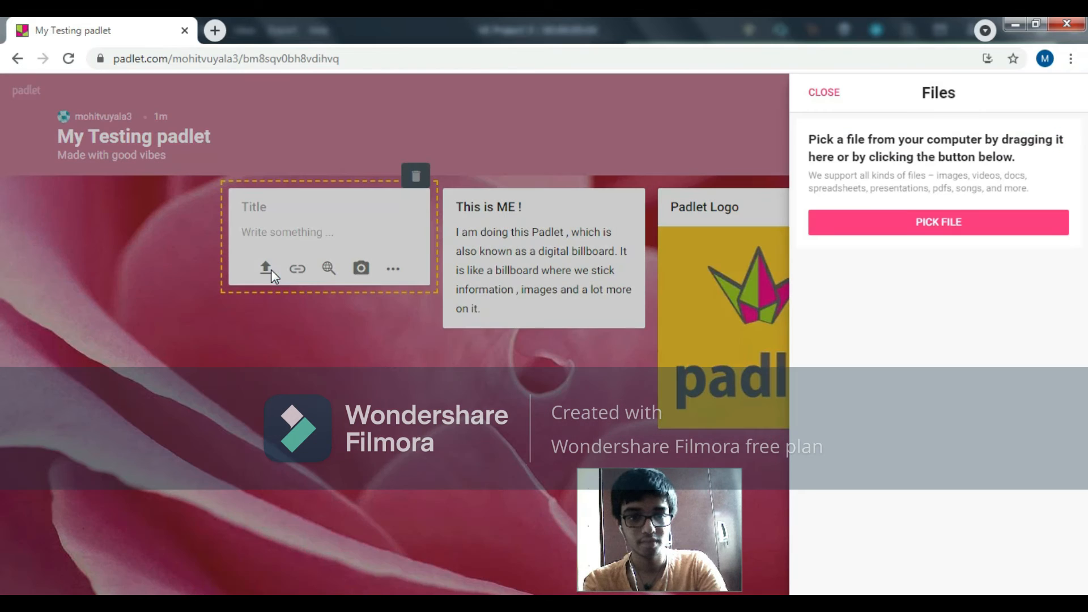
click(844, 229)
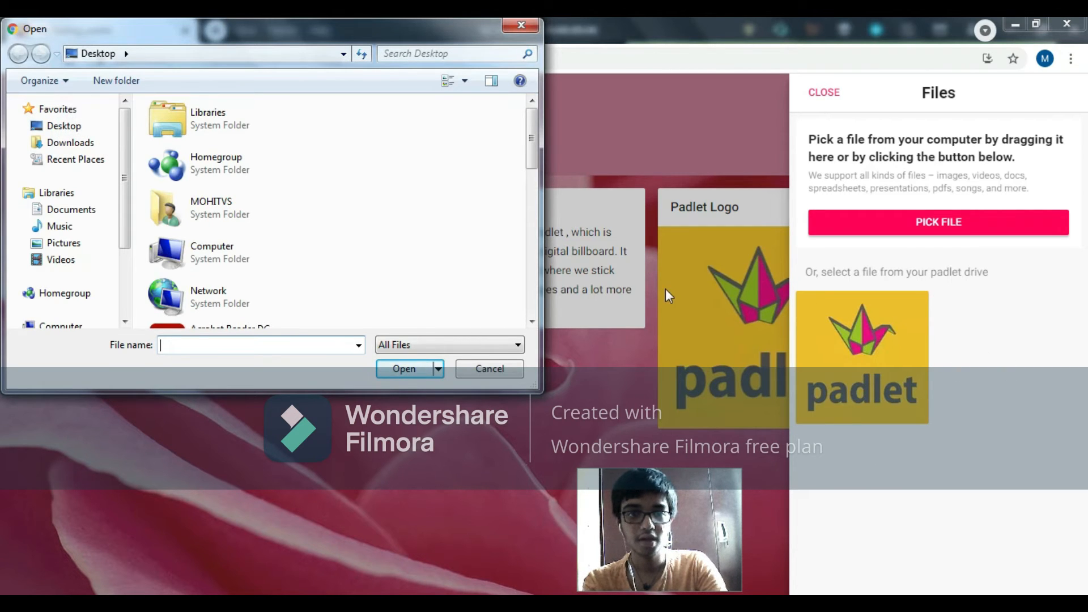
drag(534, 117, 546, 308)
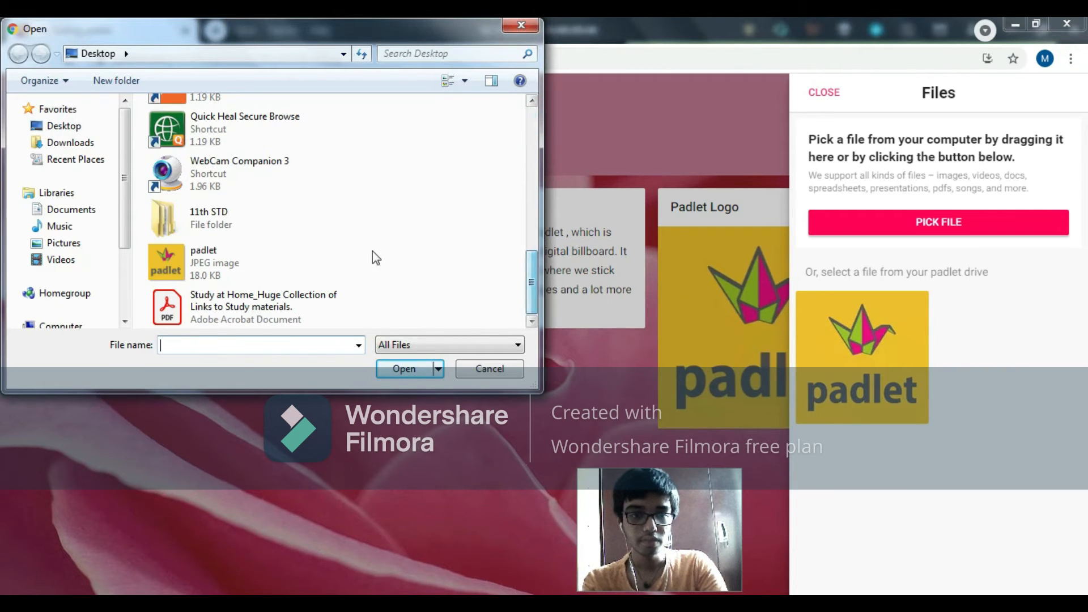
double_click(288, 306)
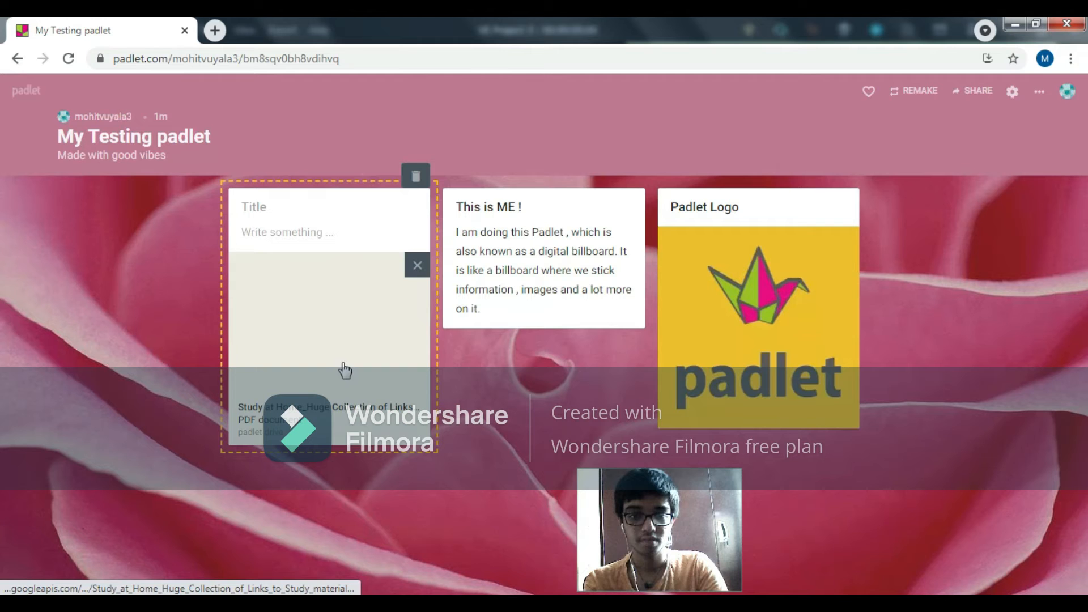
Step: Finish the PDF post and start a fourth post on the wall, viewing its URL attachment option without adding a link
click(488, 477)
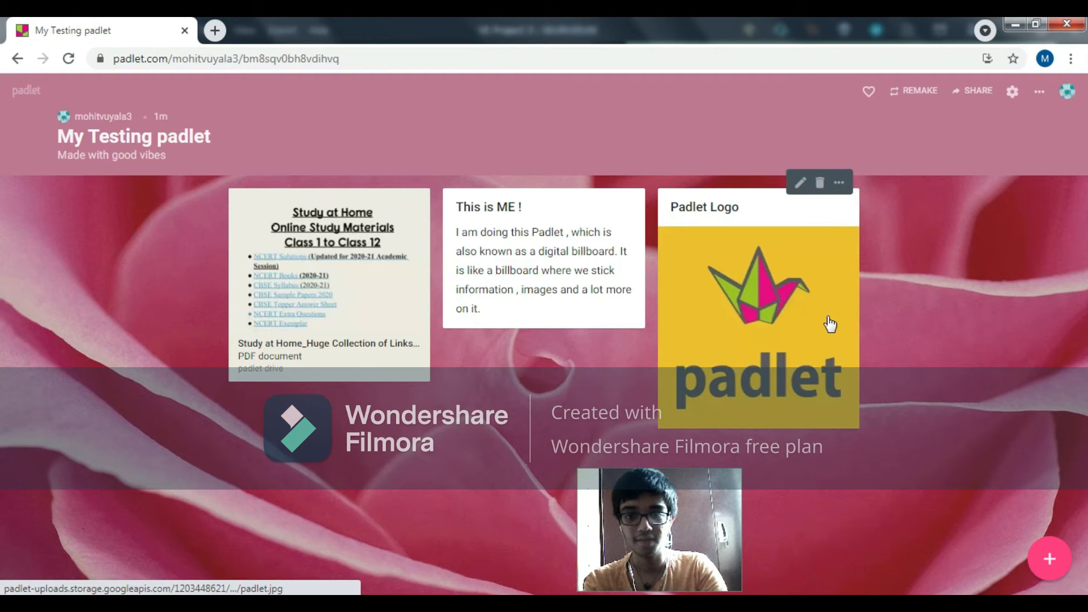
click(1049, 558)
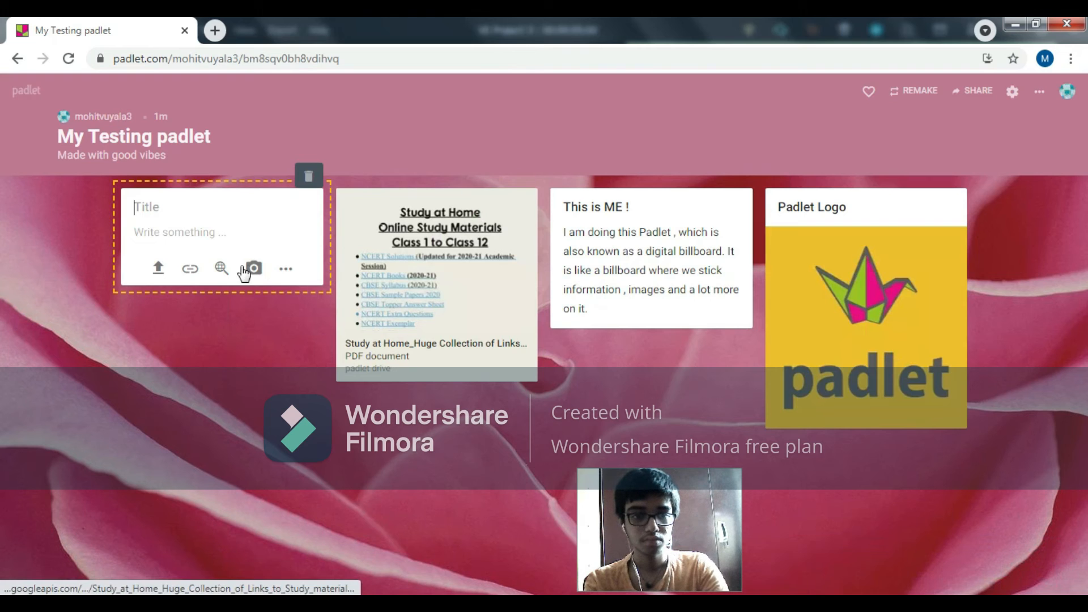
click(189, 268)
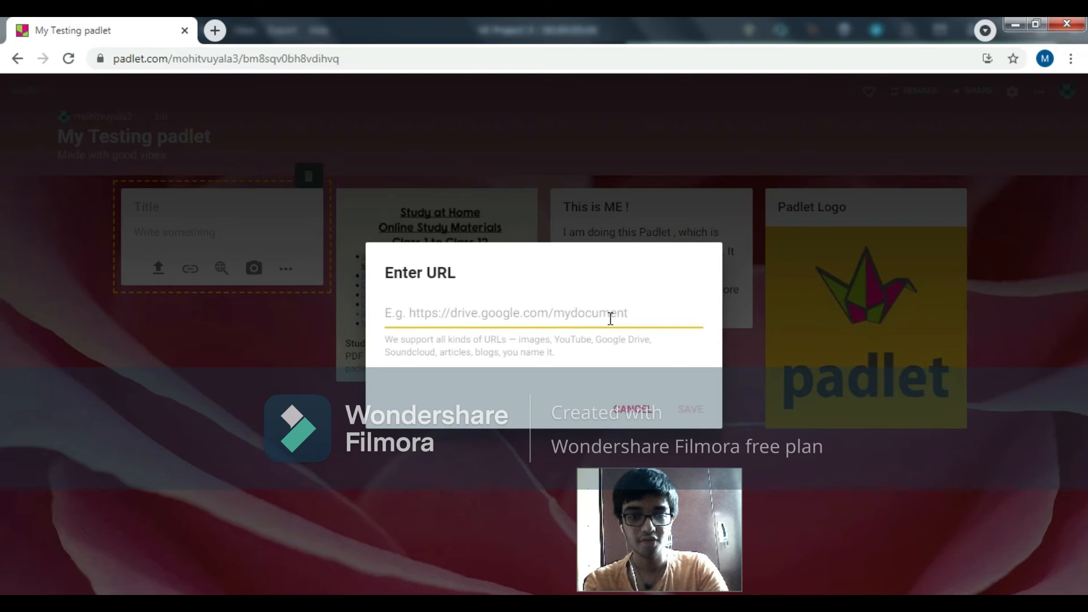
click(640, 411)
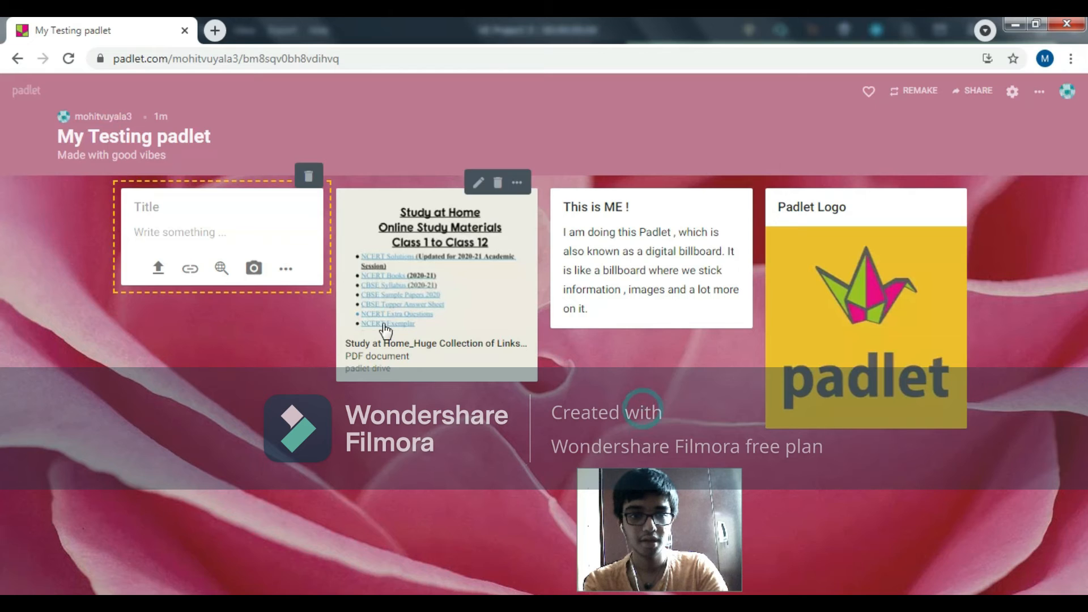
Step: Search the web for "plants" from the new post, allowing clipboard access, and attach the HGTV plants page to it
click(217, 273)
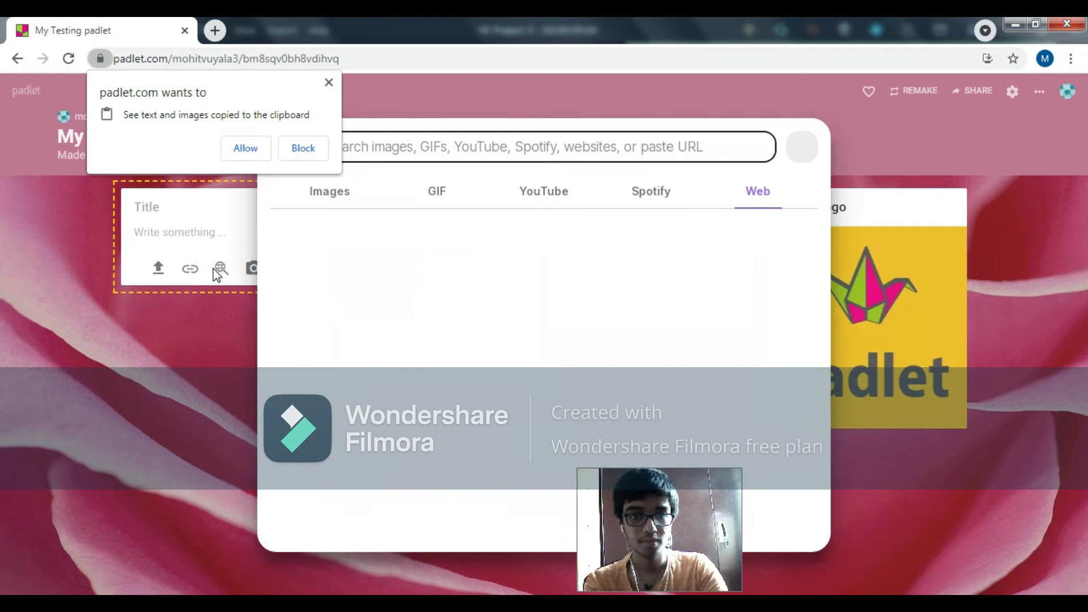
click(247, 149)
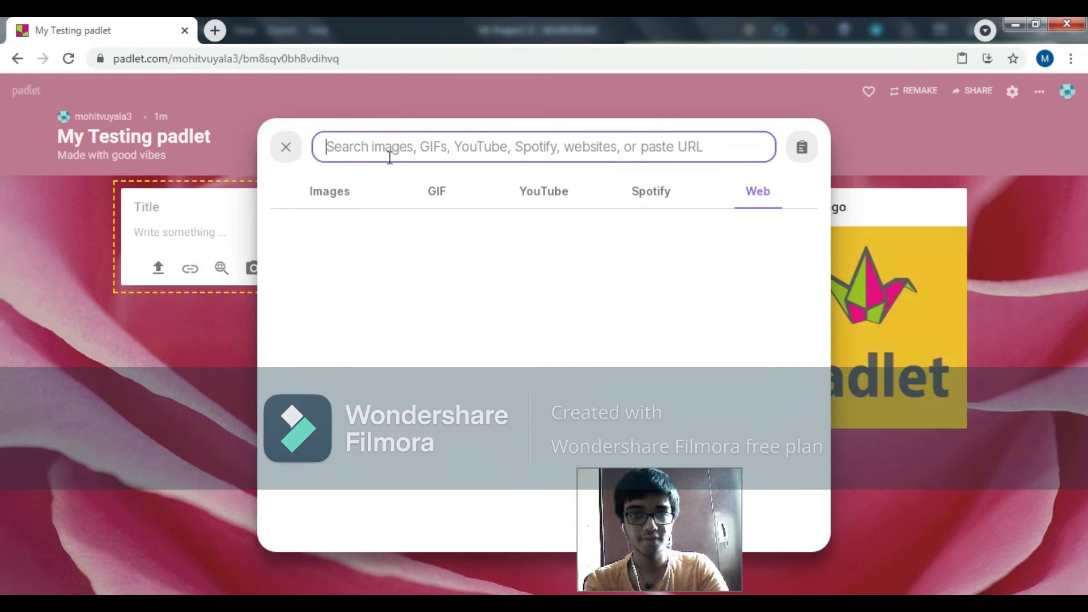
click(530, 196)
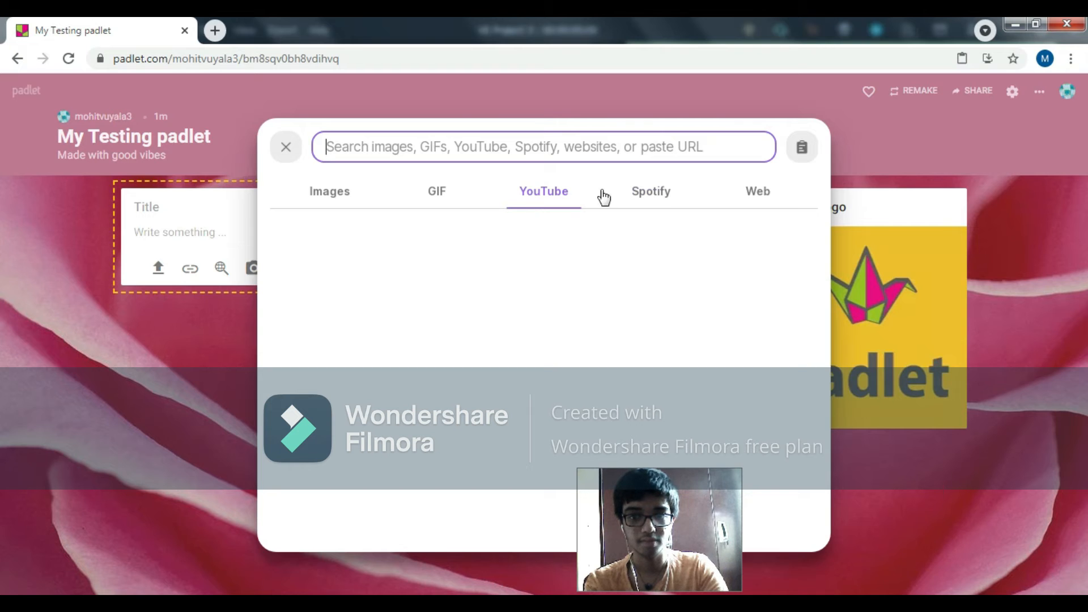
click(756, 191)
click(708, 151)
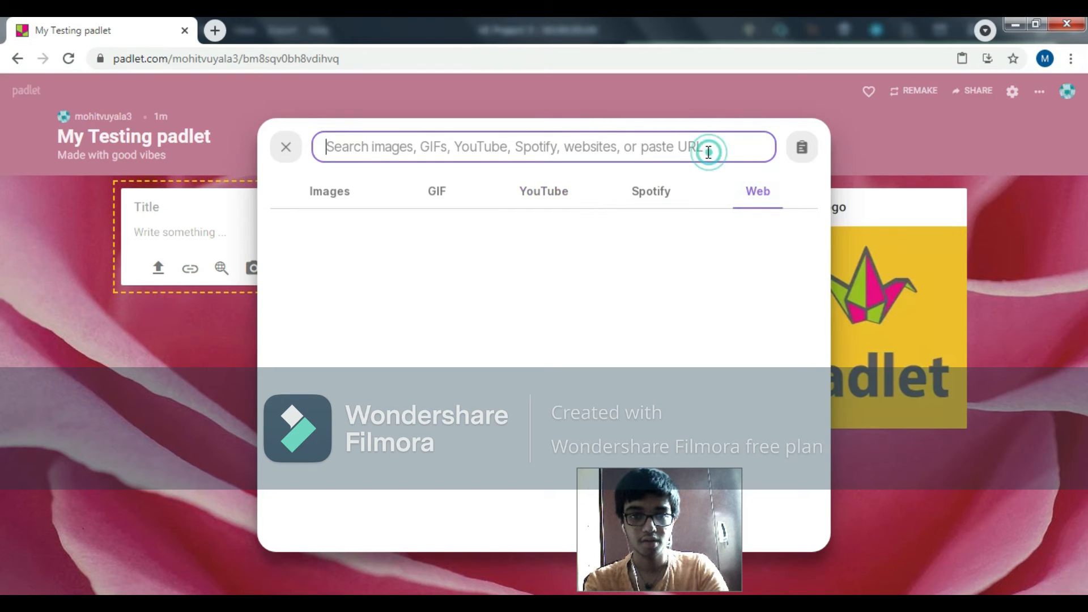
click(708, 151)
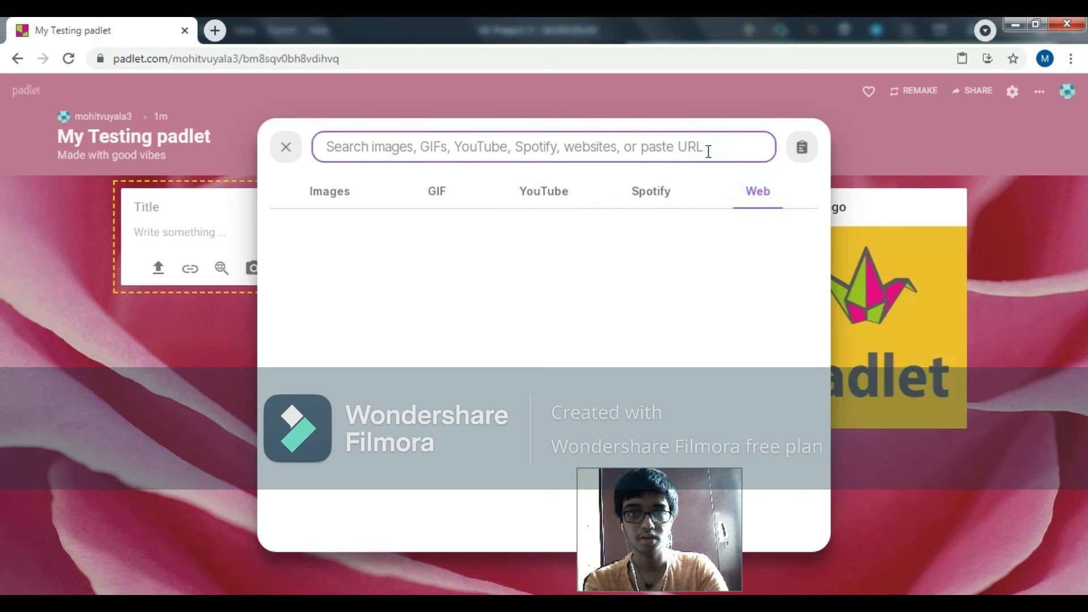
text(plants)
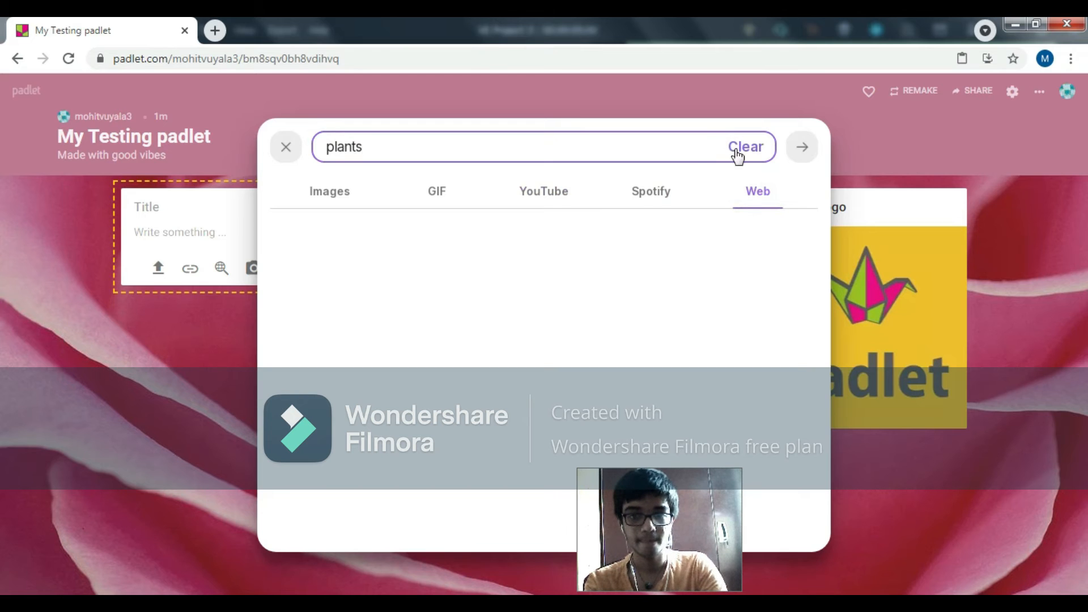
click(800, 164)
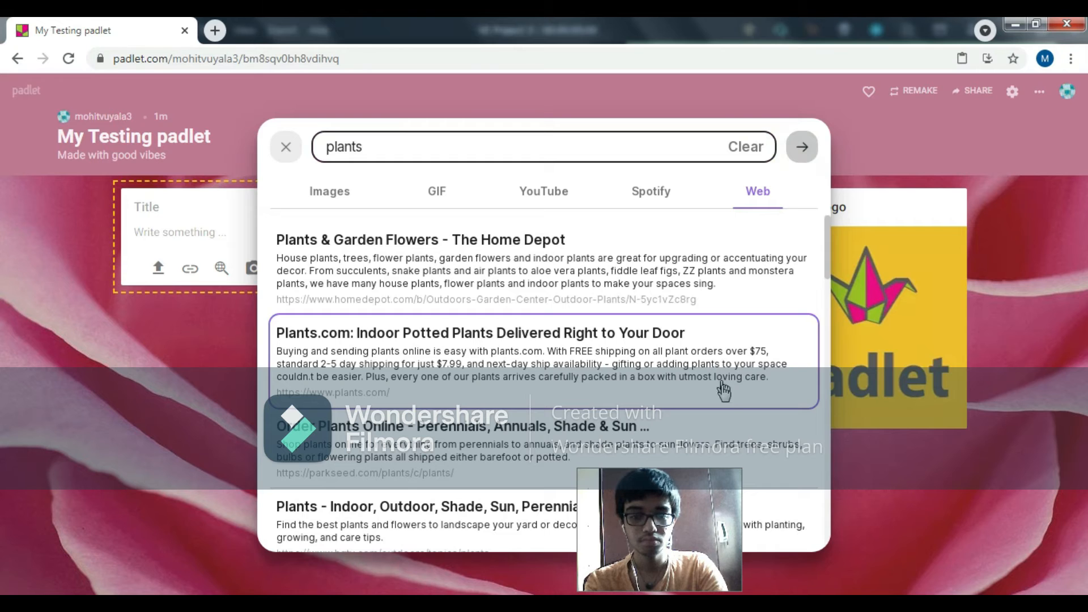
click(506, 537)
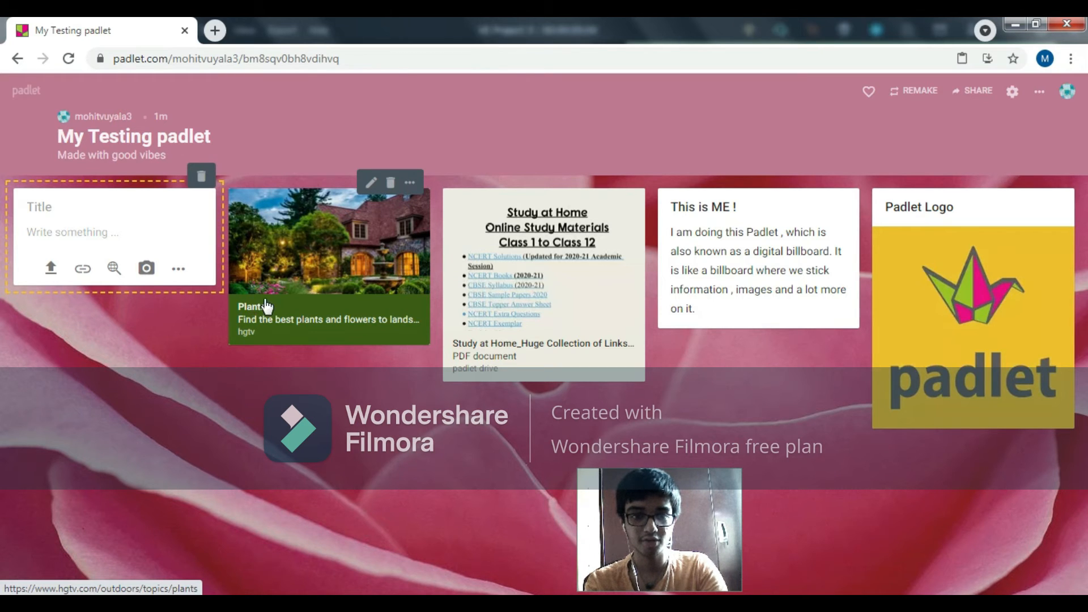
Step: Open the HGTV page linked in the Plants post, look at it and close it to return to the padlet
click(407, 229)
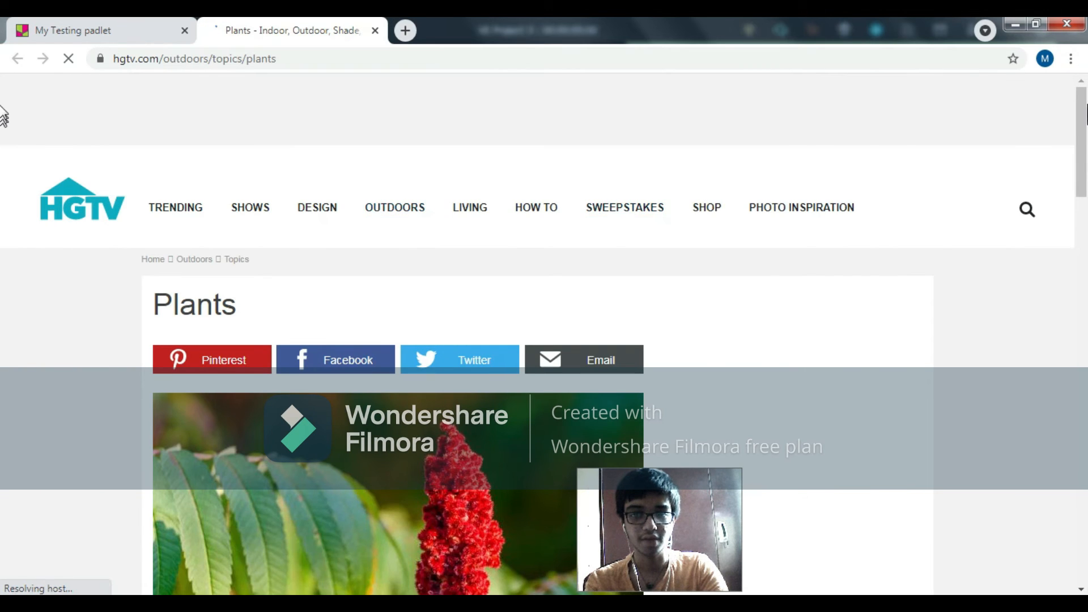
drag(1083, 113, 1069, 142)
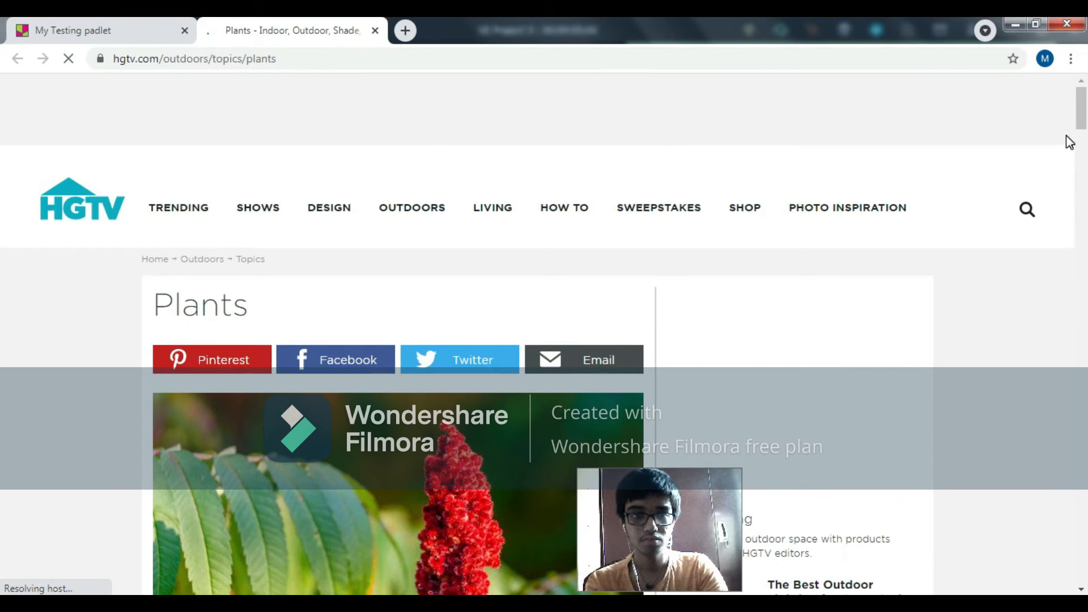
drag(738, 516, 1055, 518)
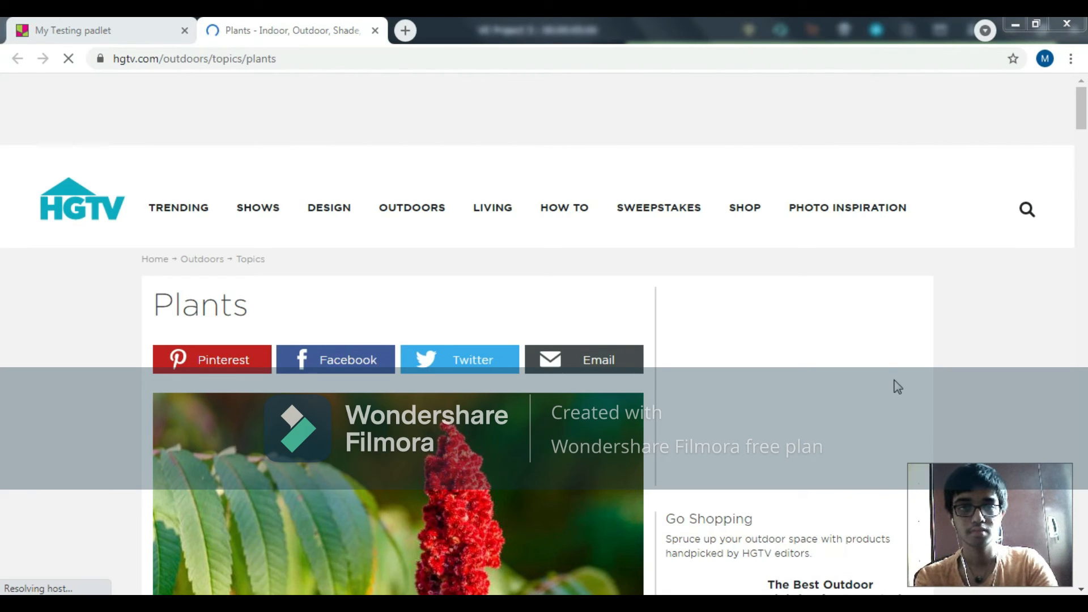
click(374, 30)
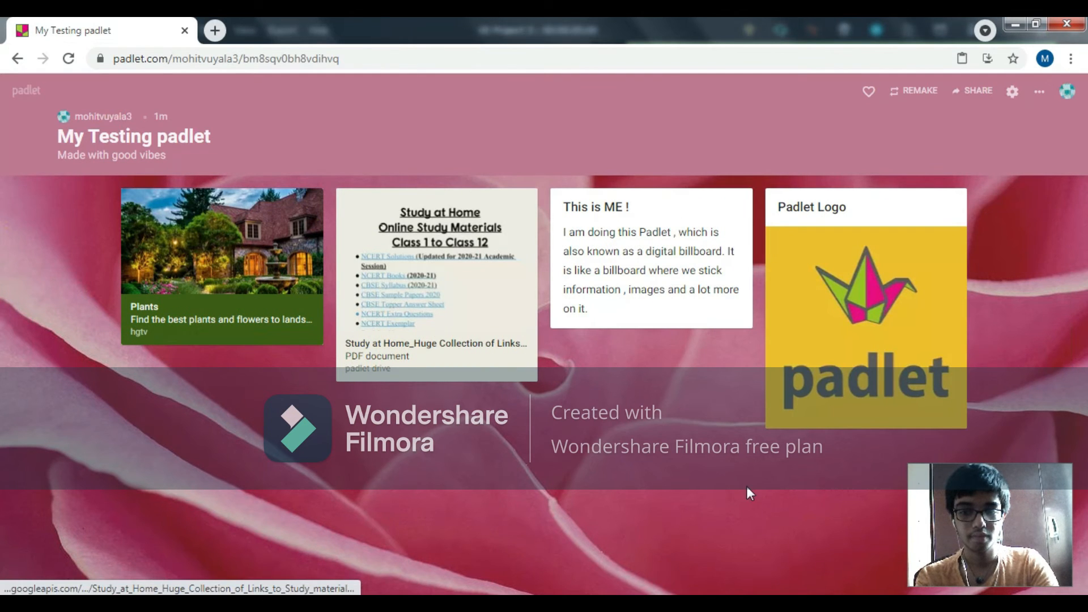
Step: Start another post and try to take a photo for it with the Photo booth camera, allowing camera access
click(1040, 549)
drag(1039, 549, 937, 550)
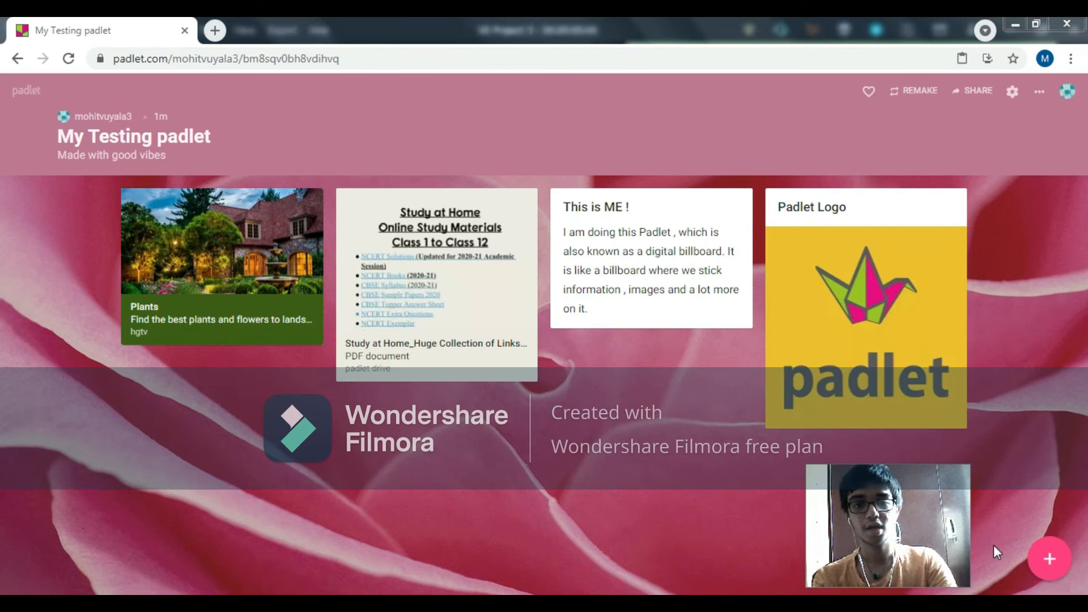
click(1041, 565)
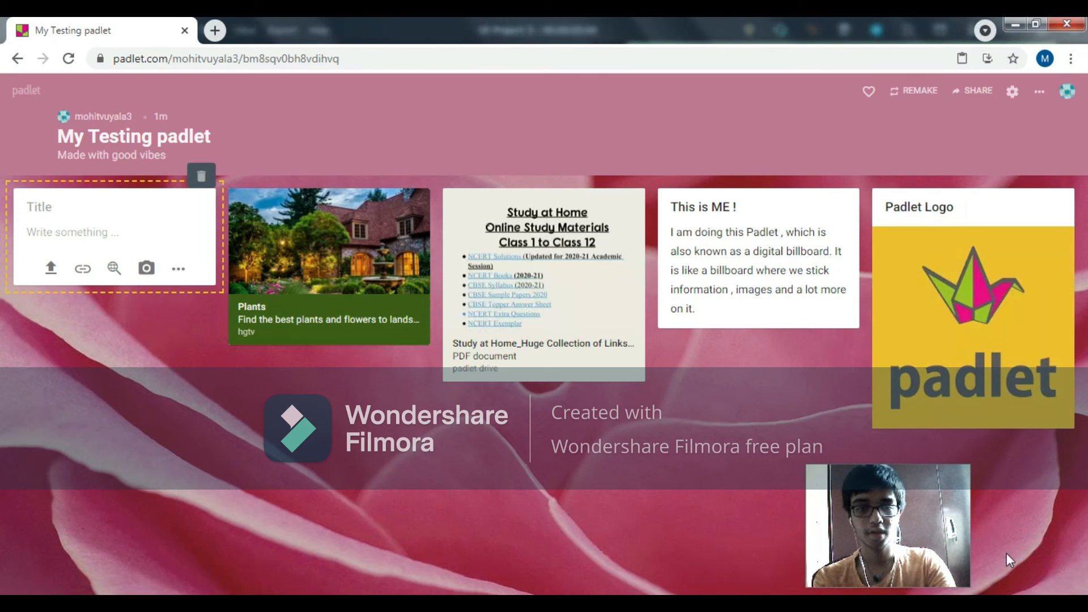
click(146, 271)
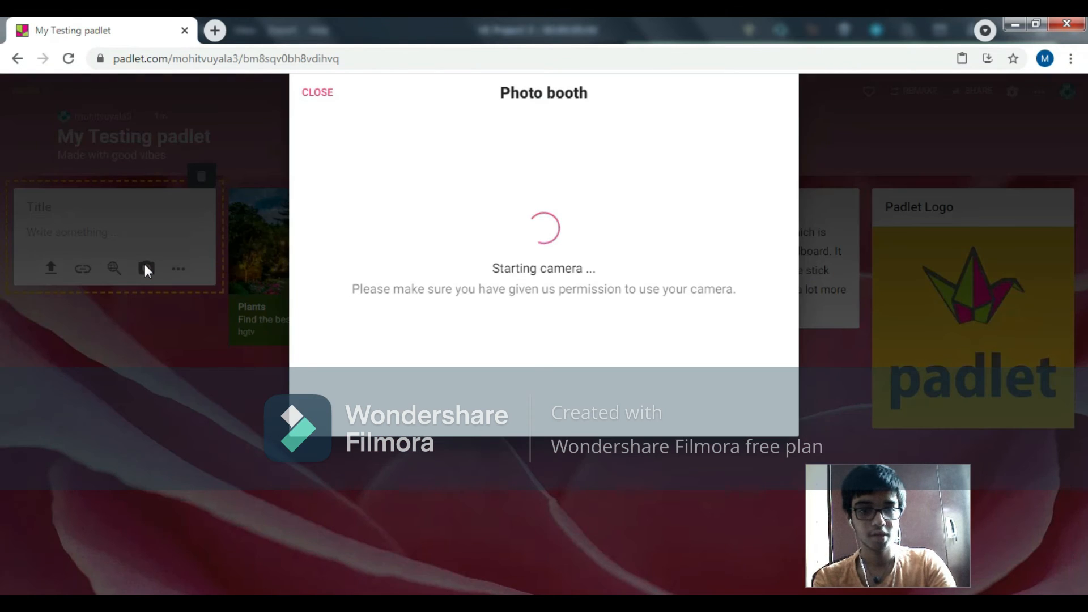
click(247, 150)
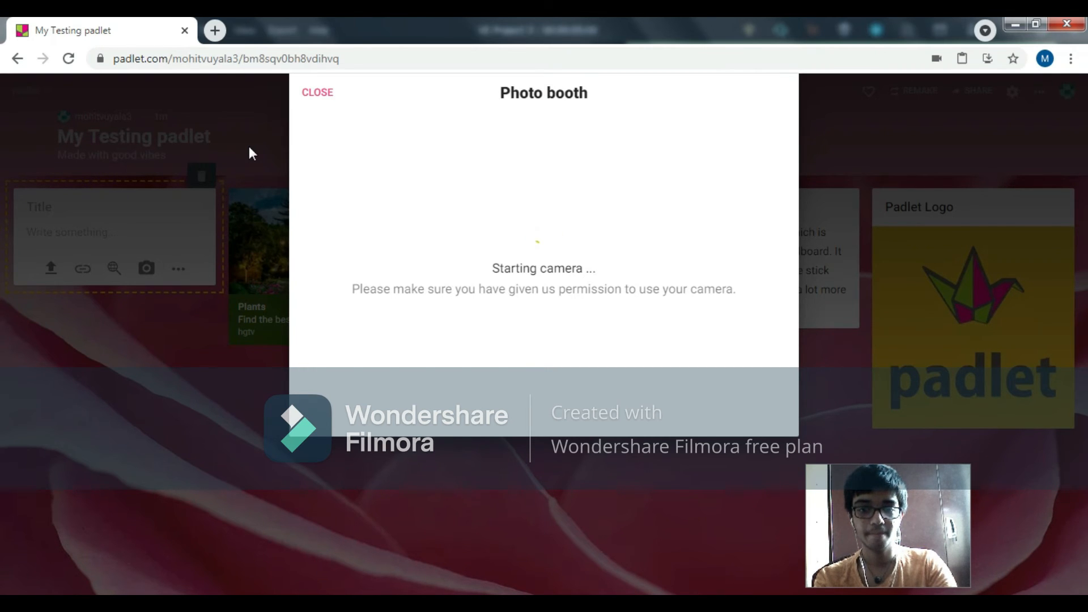
click(309, 91)
click(149, 268)
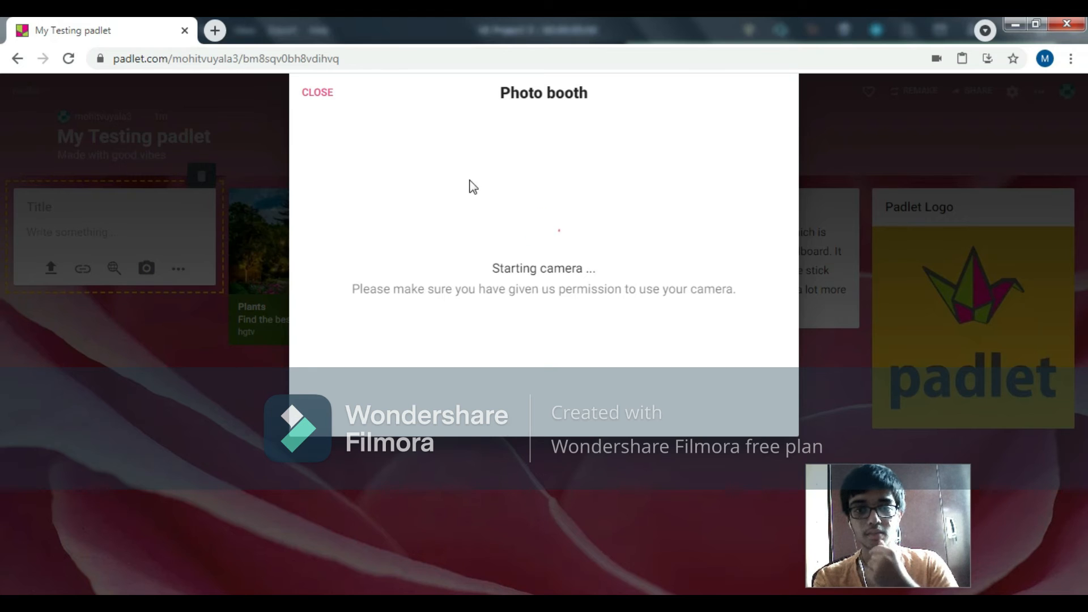
click(317, 93)
Step: View the full list of attachment types for the new post and leave the empty draft without adding anything
click(180, 271)
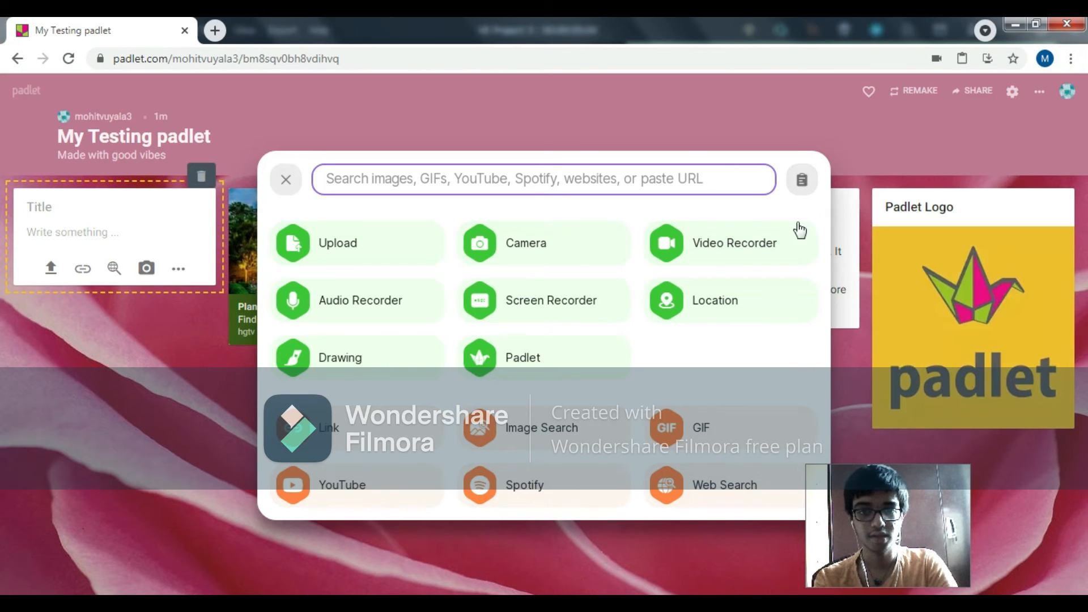
click(293, 189)
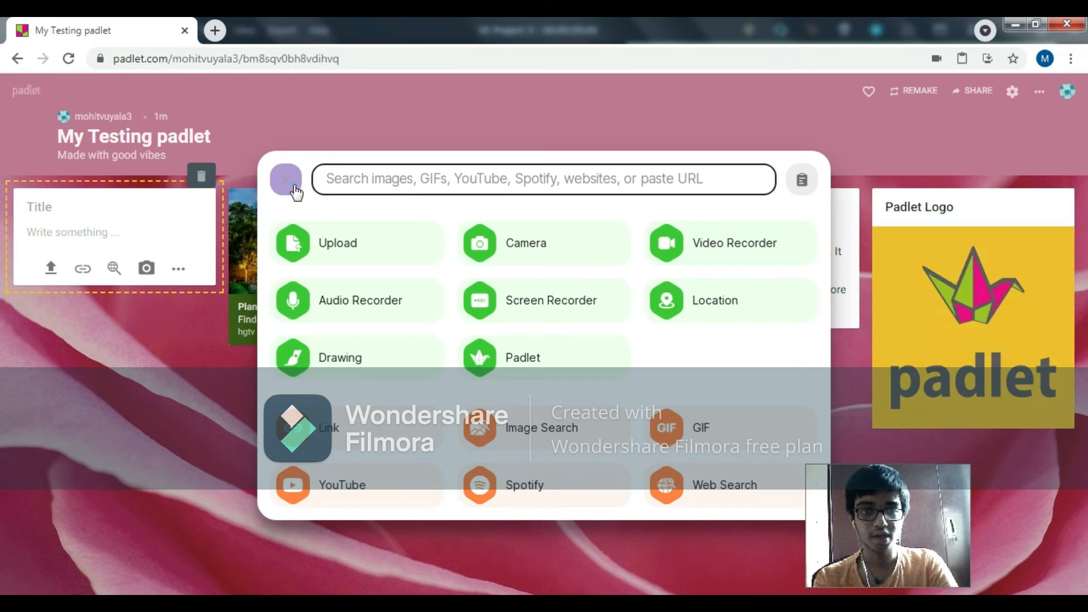
click(296, 153)
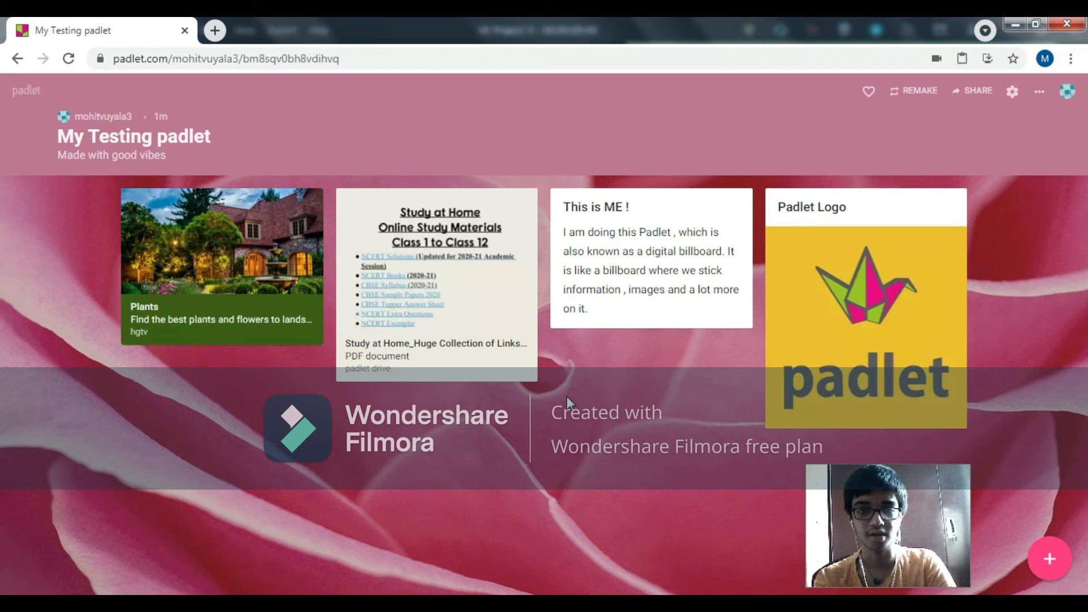
Step: Review the padlet's sharing and export options, from inviting members and copying the link to saving as PDF and printing
click(966, 100)
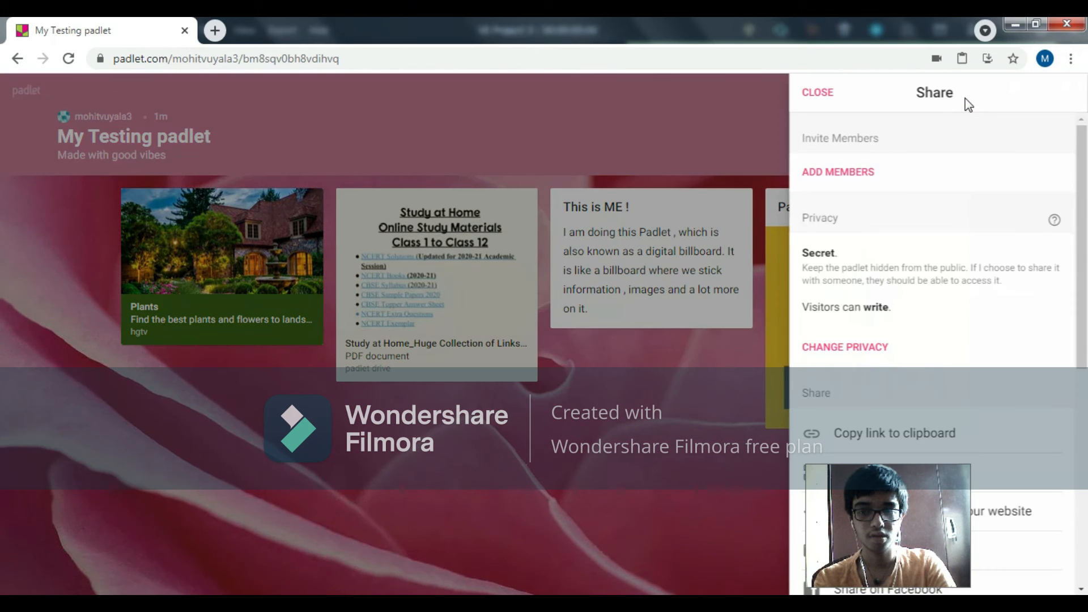
click(838, 94)
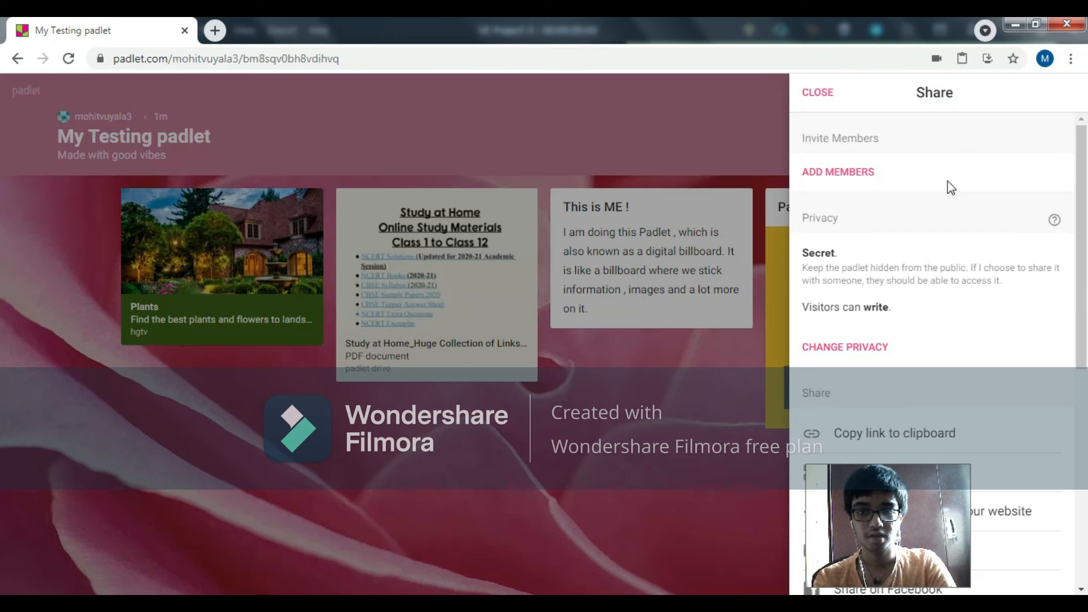
drag(1085, 178, 1068, 341)
scroll(1071, 346, up, 2)
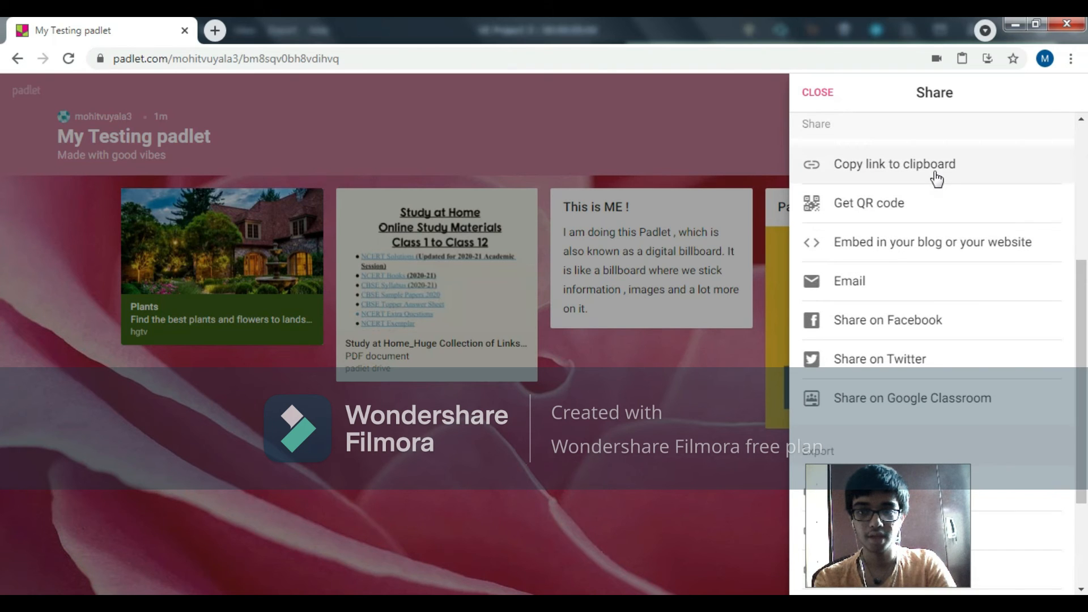
click(934, 170)
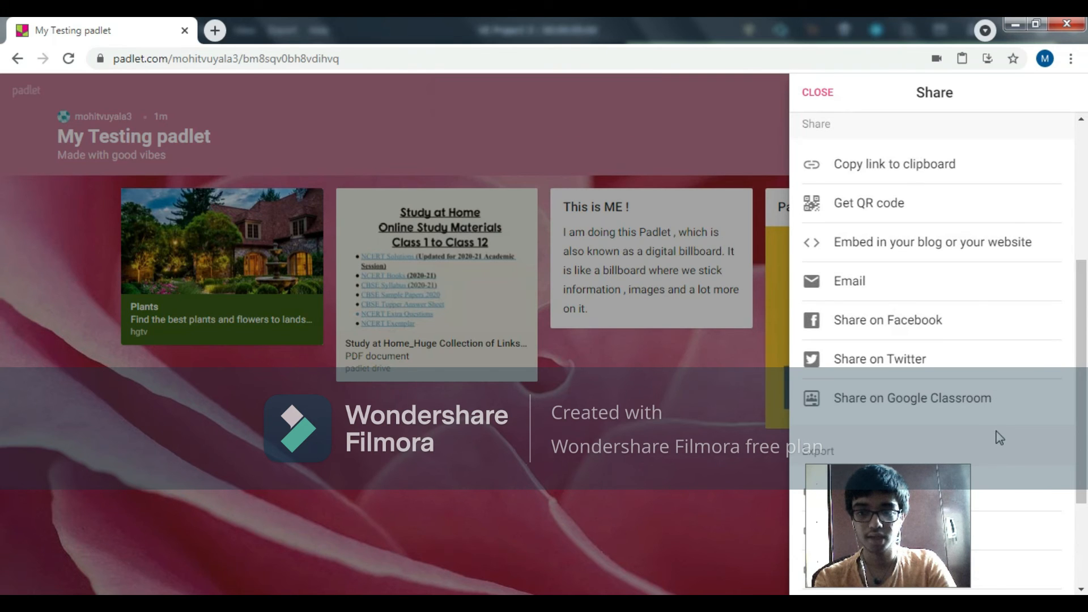
scroll(999, 437, down, 3)
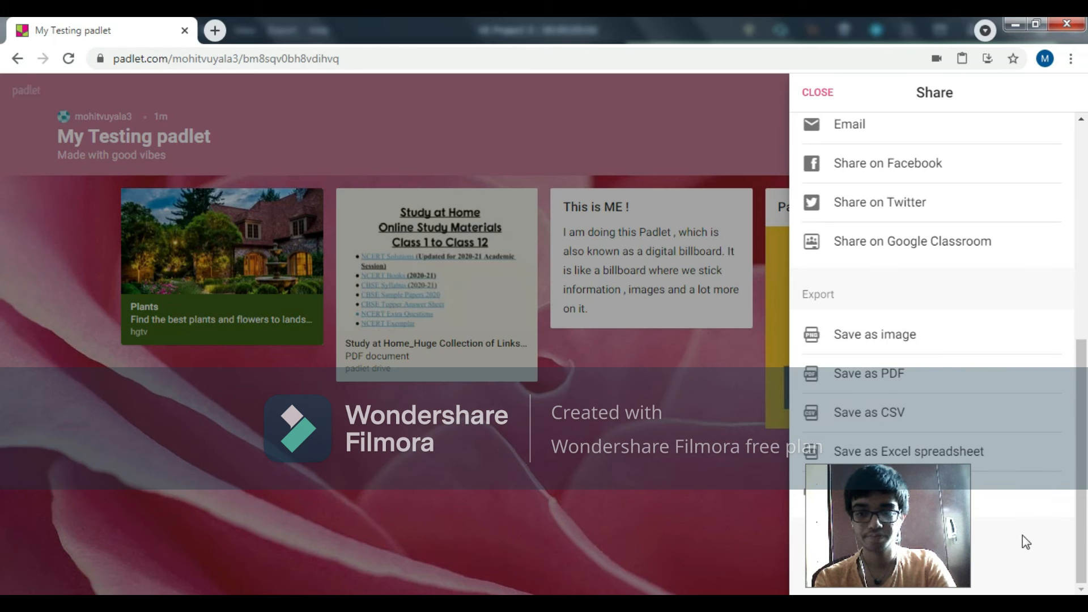
drag(992, 533, 986, 506)
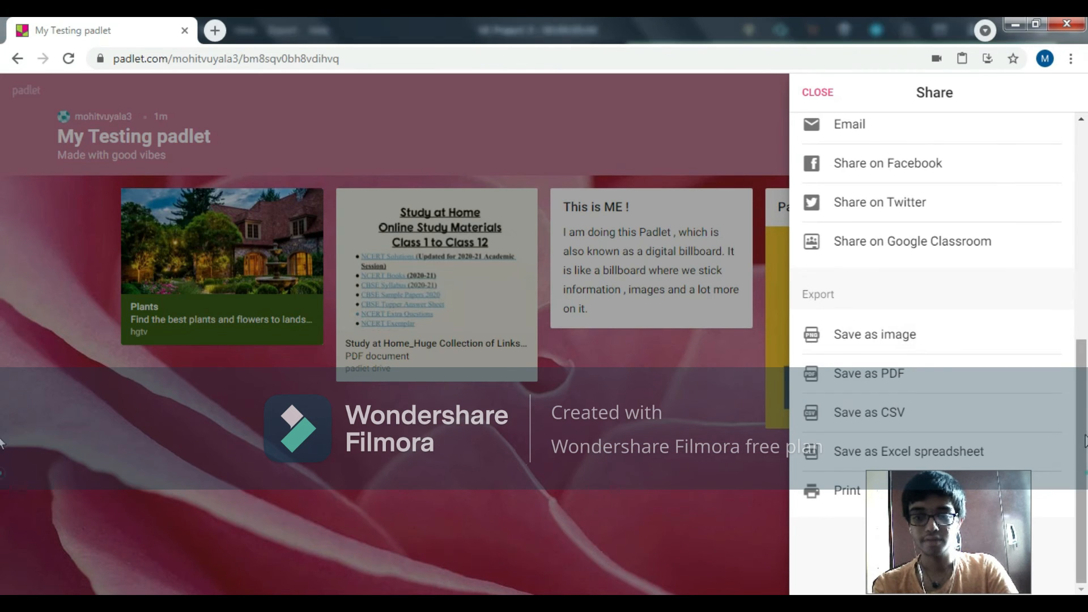
scroll(1084, 440, up, 8)
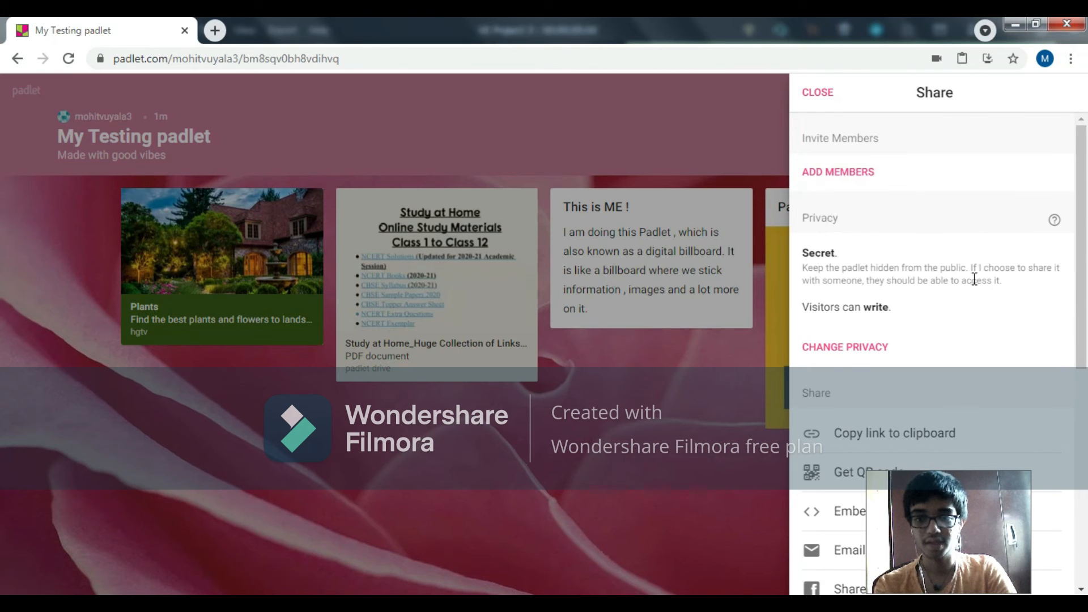
Step: Examine the privacy levels available for the padlet, from Private to Public, and leave the sharing options without changing them
click(846, 348)
scroll(893, 293, down, 1)
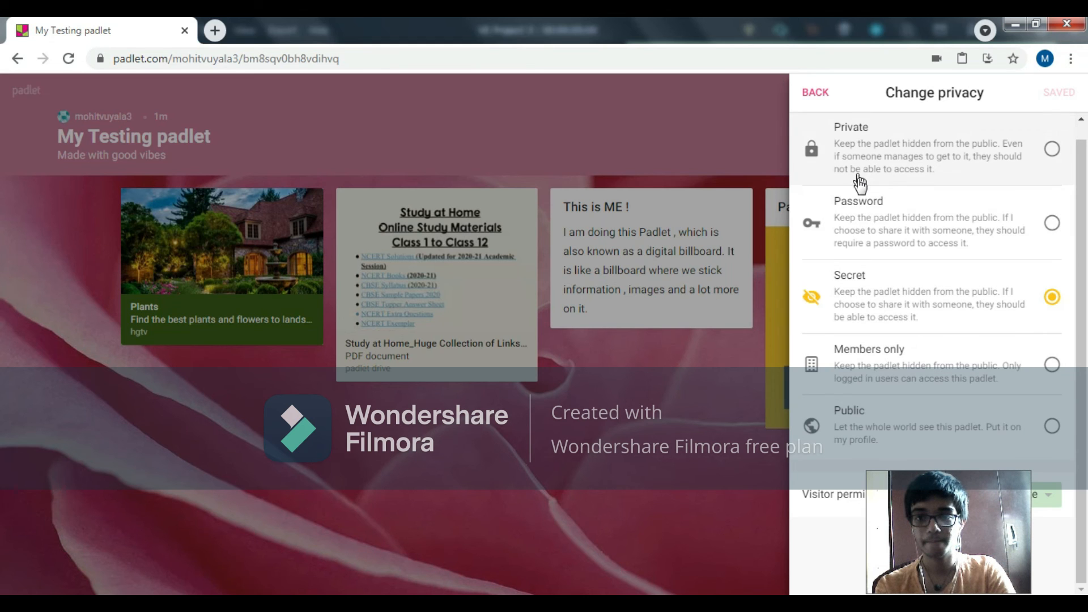
click(816, 92)
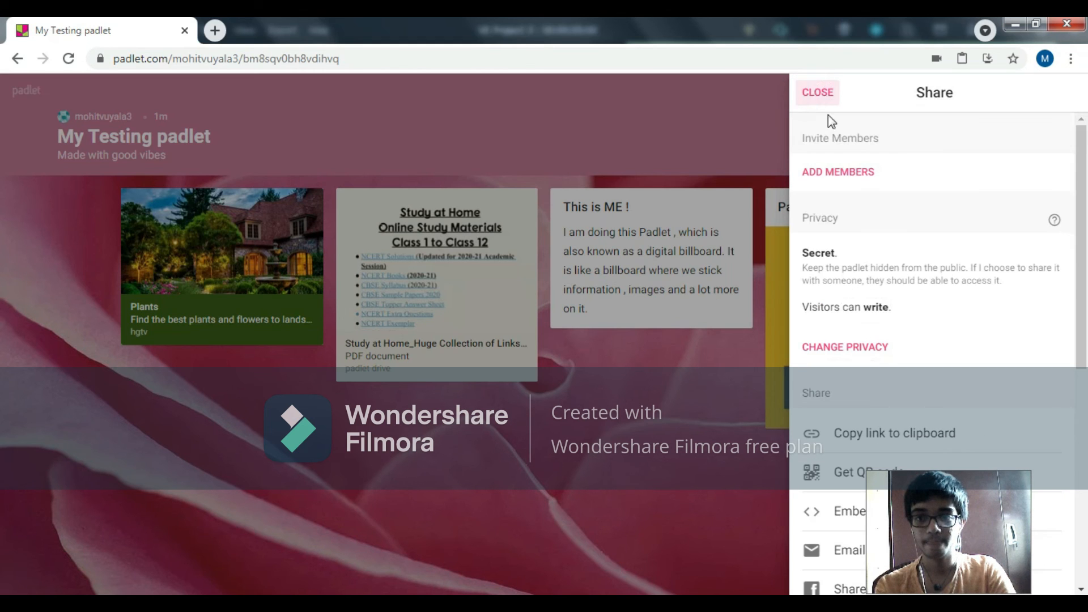
scroll(854, 165, down, 6)
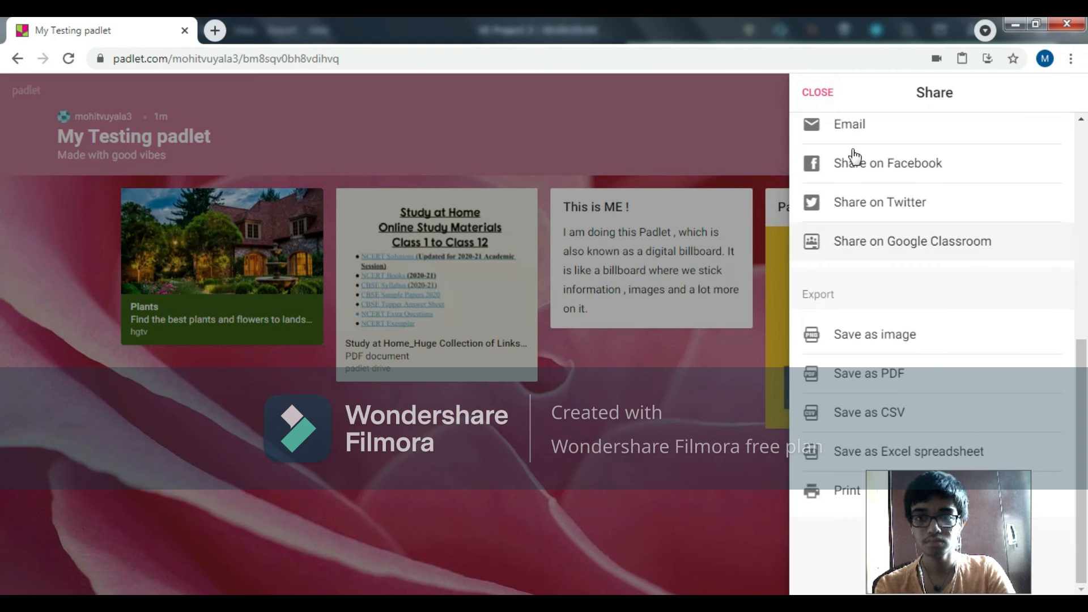
click(817, 92)
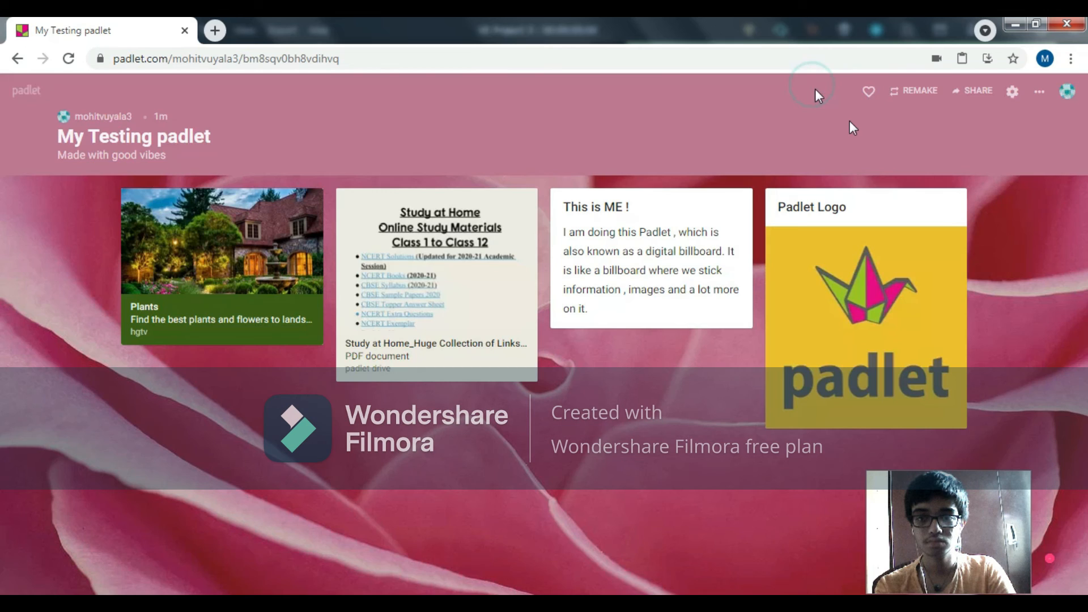
Step: Remake the padlet as "Remake of My Testing padlet" with the description "Made with good vibes", copying only the design and no posts
click(910, 95)
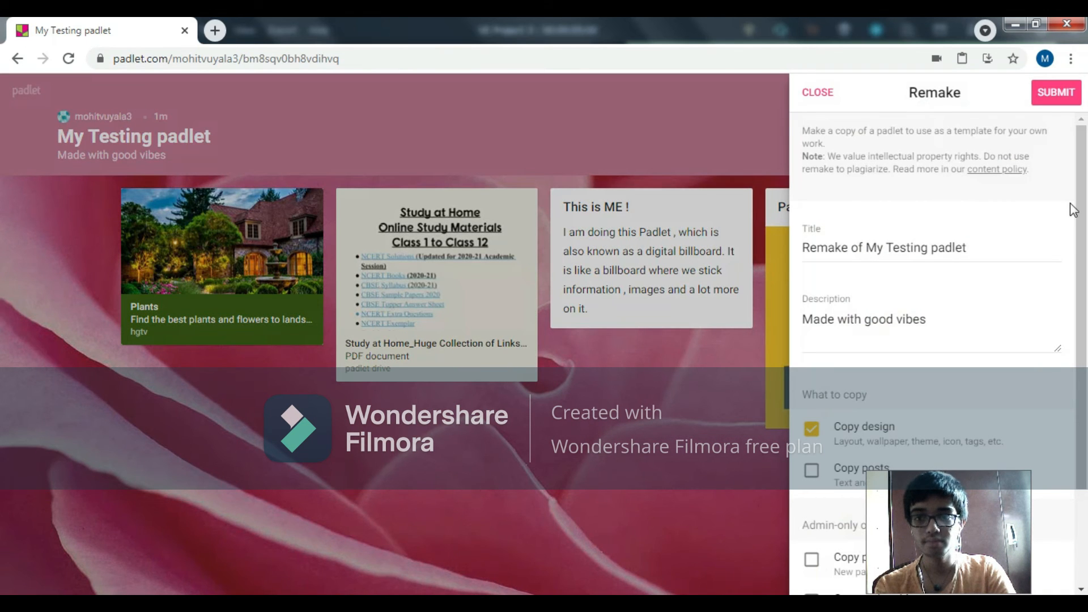
drag(1086, 175, 1087, 355)
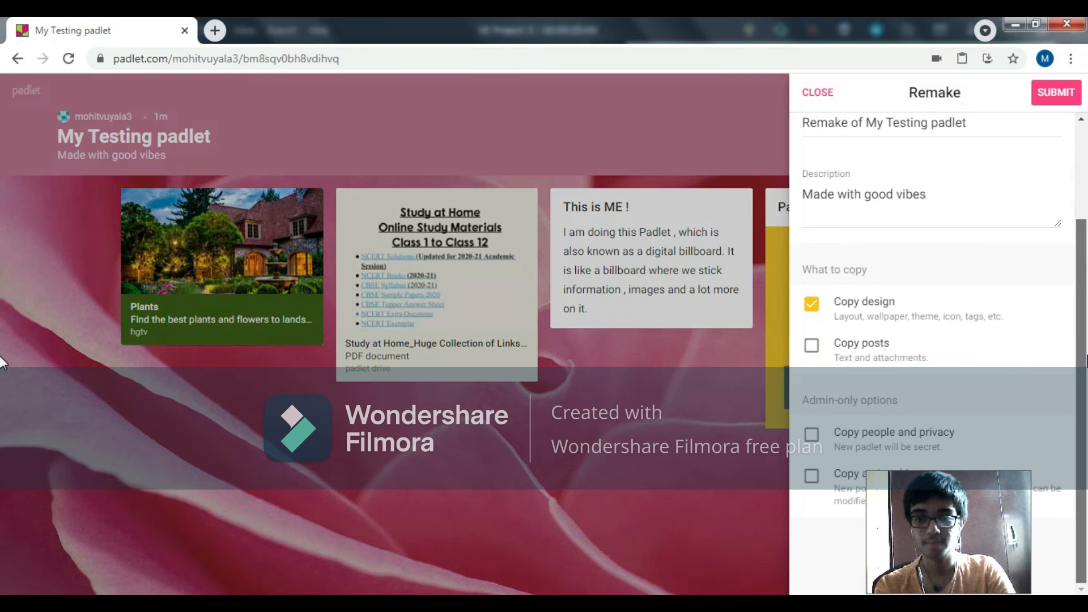
scroll(1075, 186, up, 3)
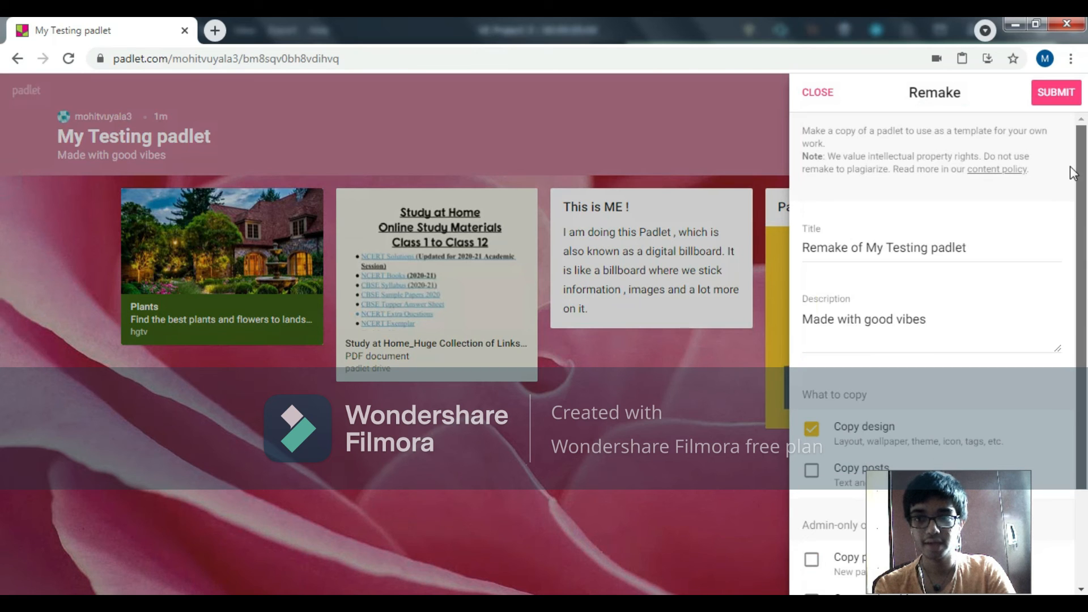
click(1043, 109)
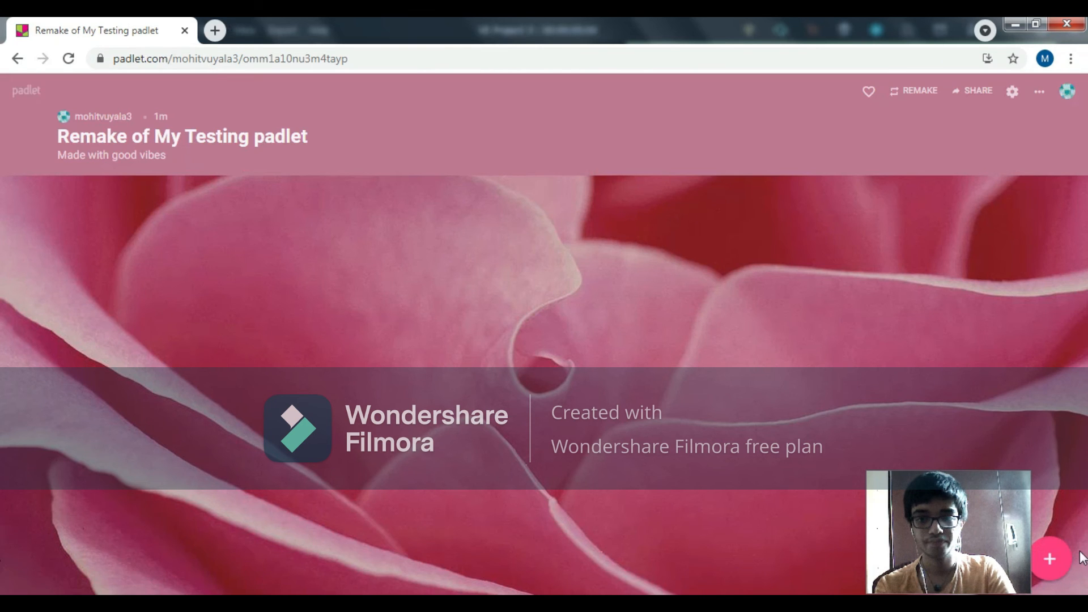
Step: Go back from the remake to the original "My Testing padlet" with its posts loaded
key(alt+Left)
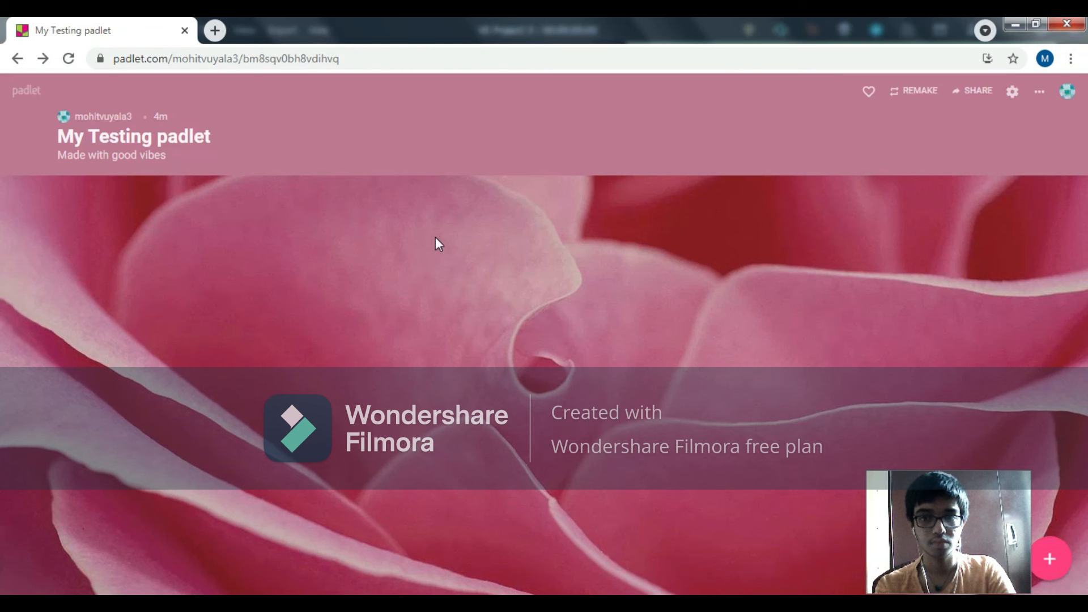
click(17, 58)
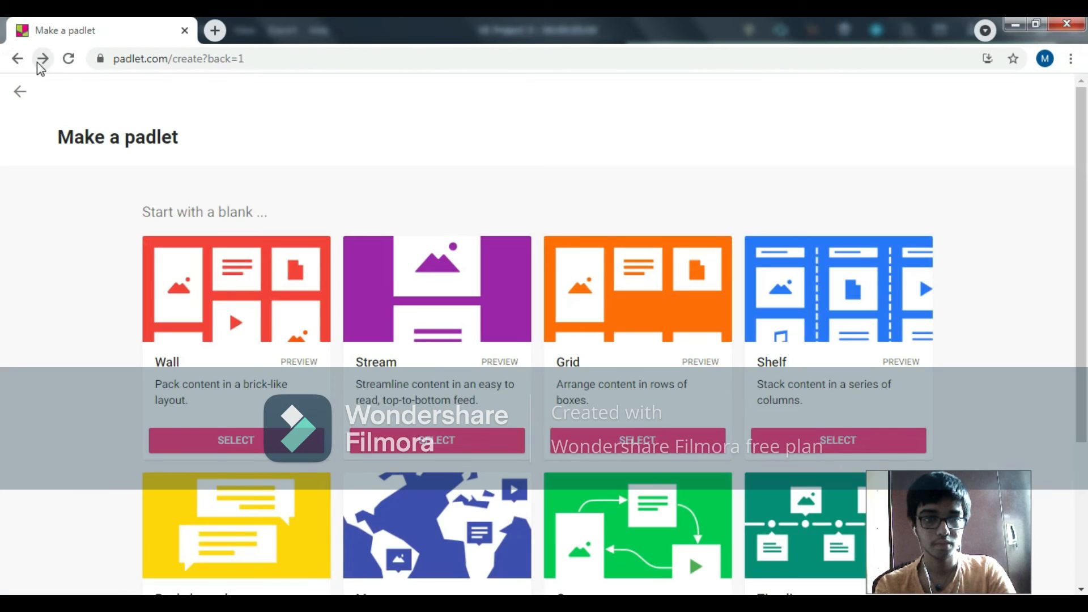
click(38, 62)
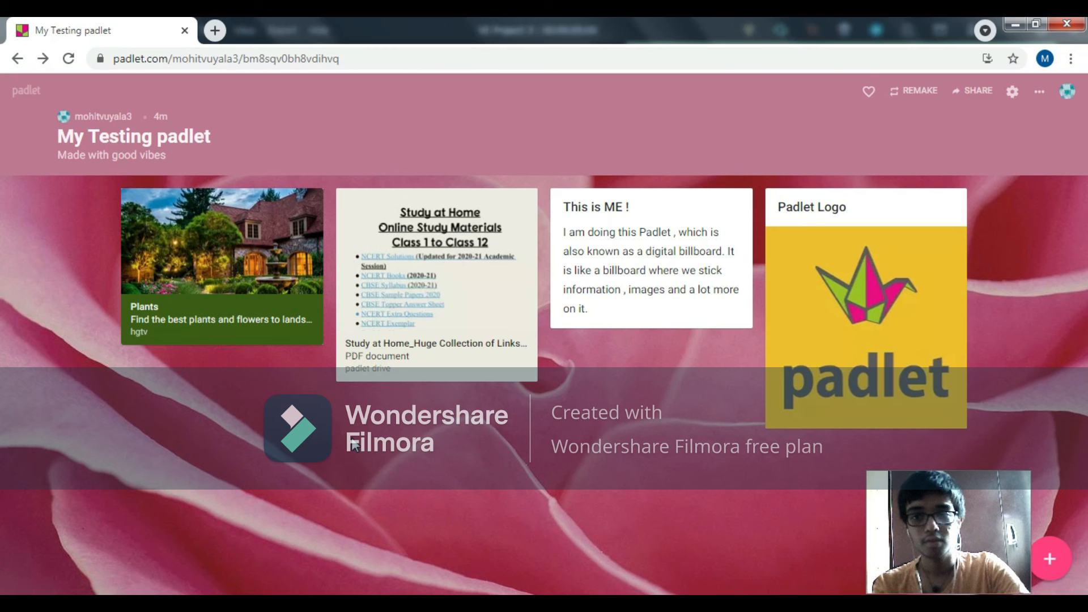
Step: View the account options and the home dashboard, and return to "My Testing padlet"
click(1067, 94)
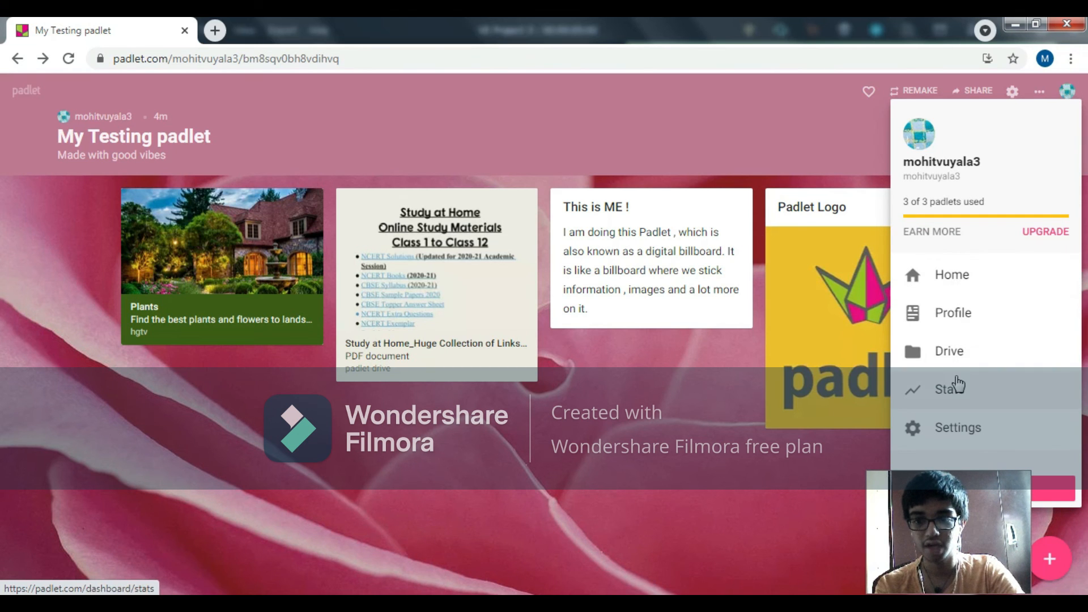
click(930, 286)
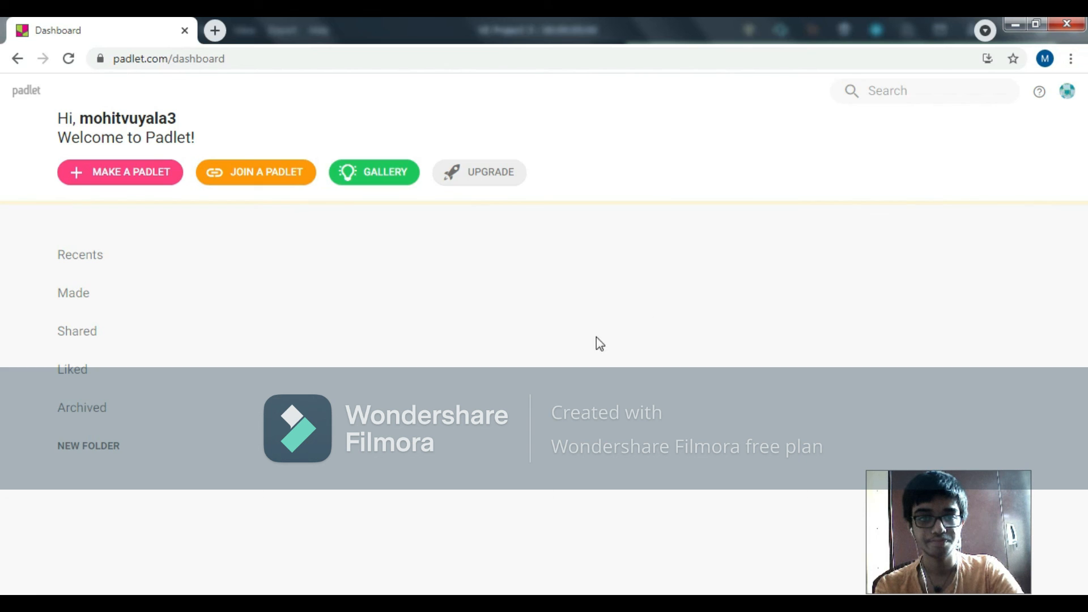
click(17, 59)
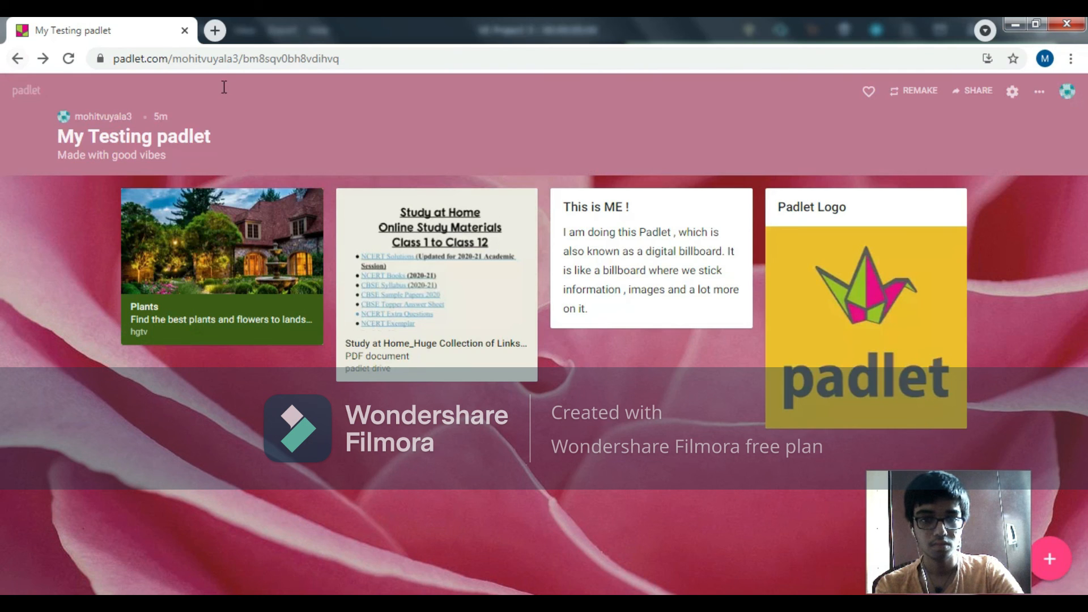
Step: View the account's profile page with the padlets made so far, and return to "My Testing padlet"
click(1065, 92)
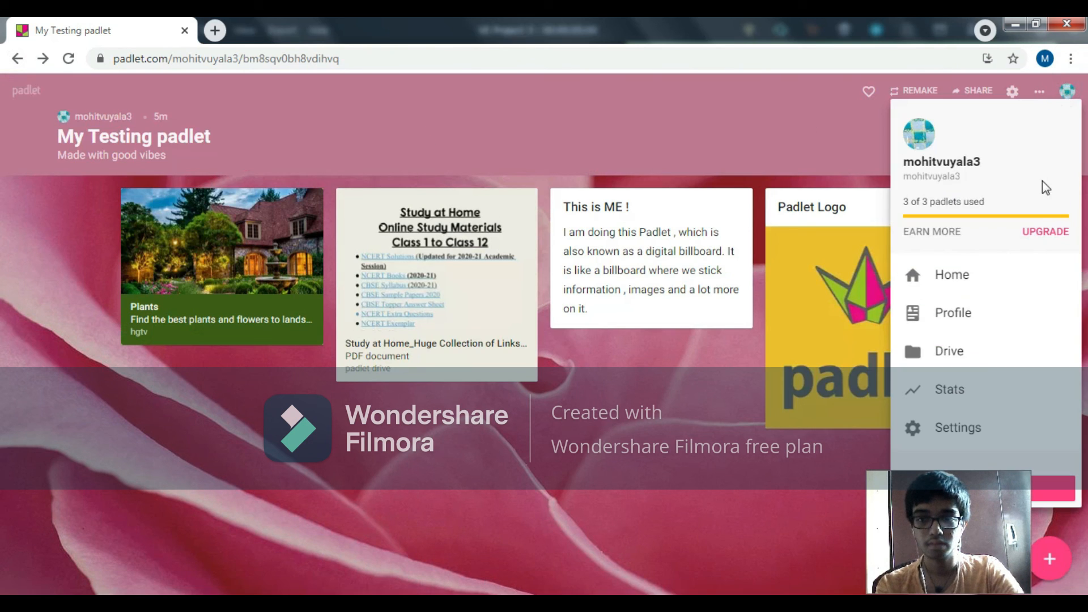
click(1021, 318)
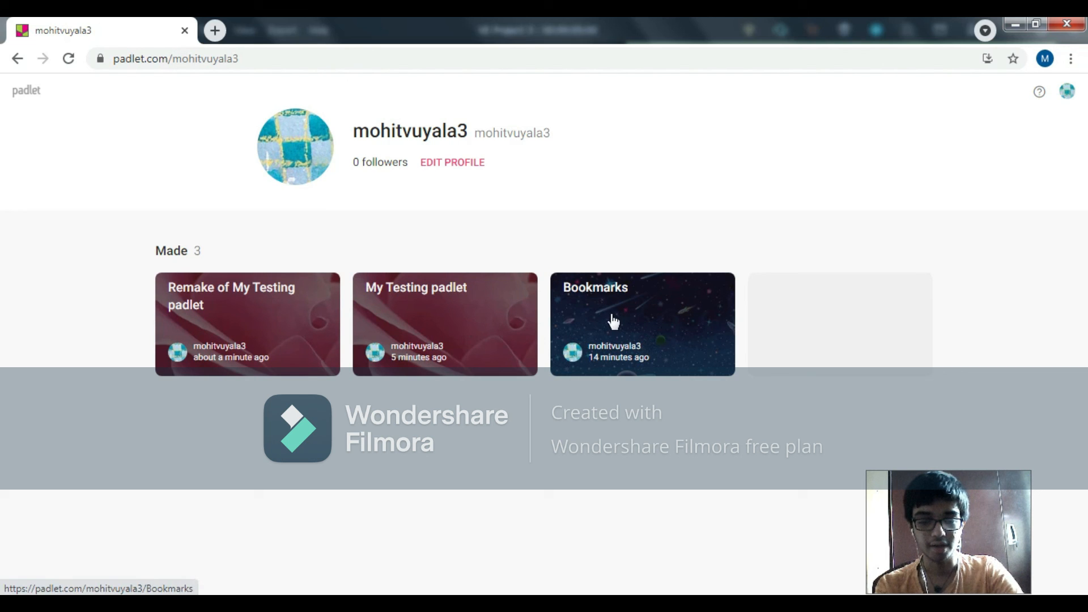
right_click(270, 306)
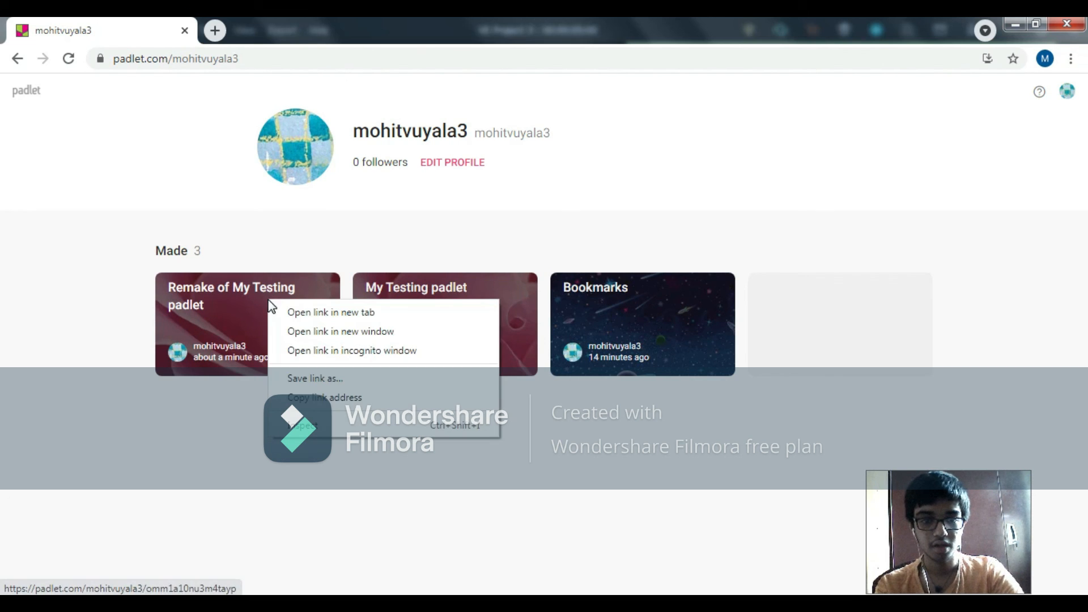
click(196, 452)
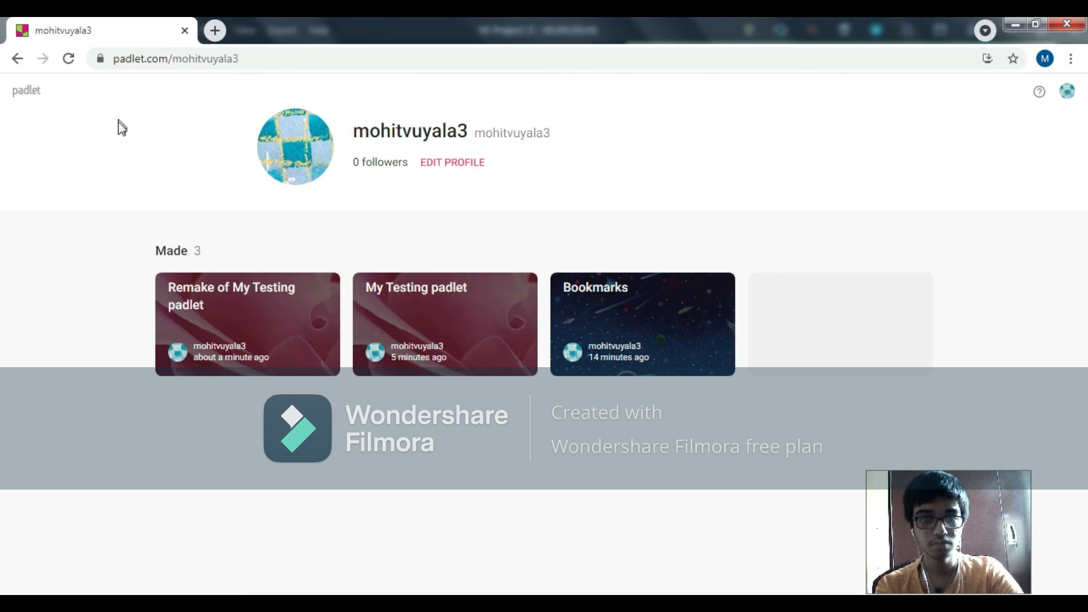
click(18, 58)
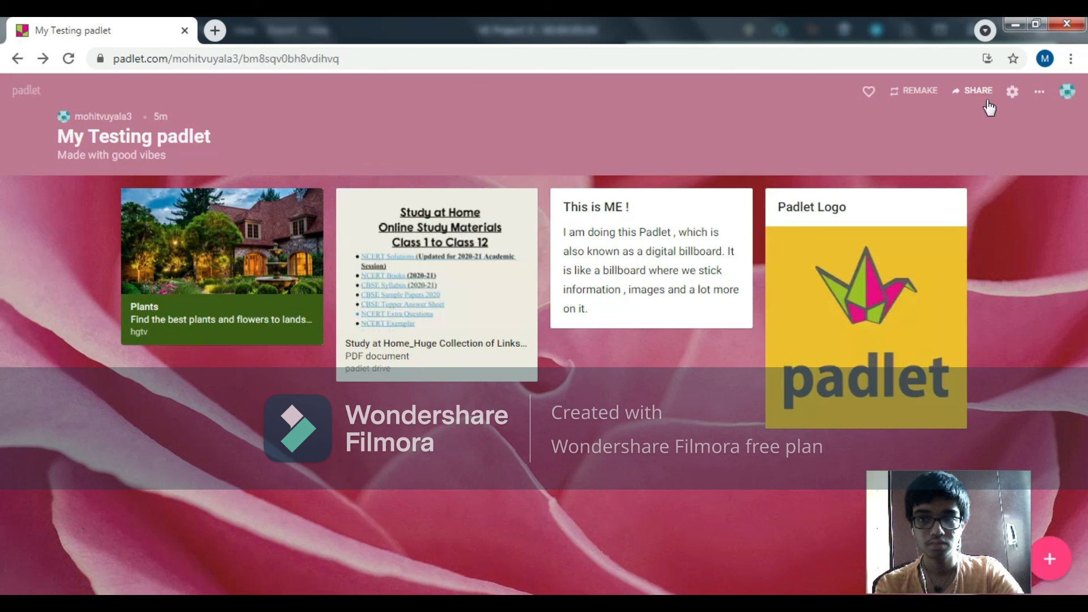
Step: View the files stored in the account's Drive and return to "My Testing padlet"
click(1064, 96)
click(1029, 355)
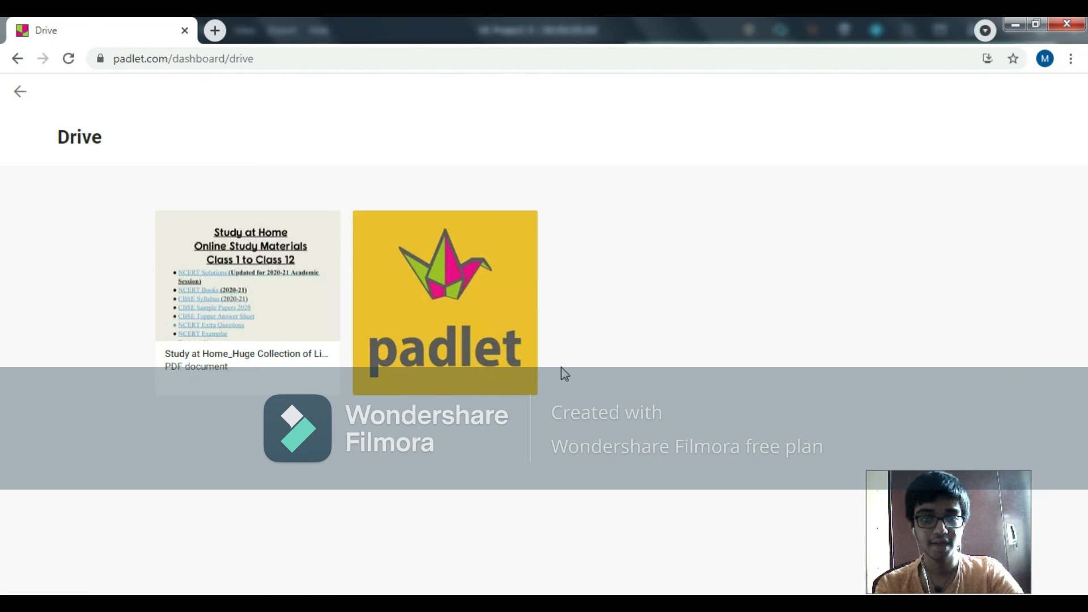
click(24, 52)
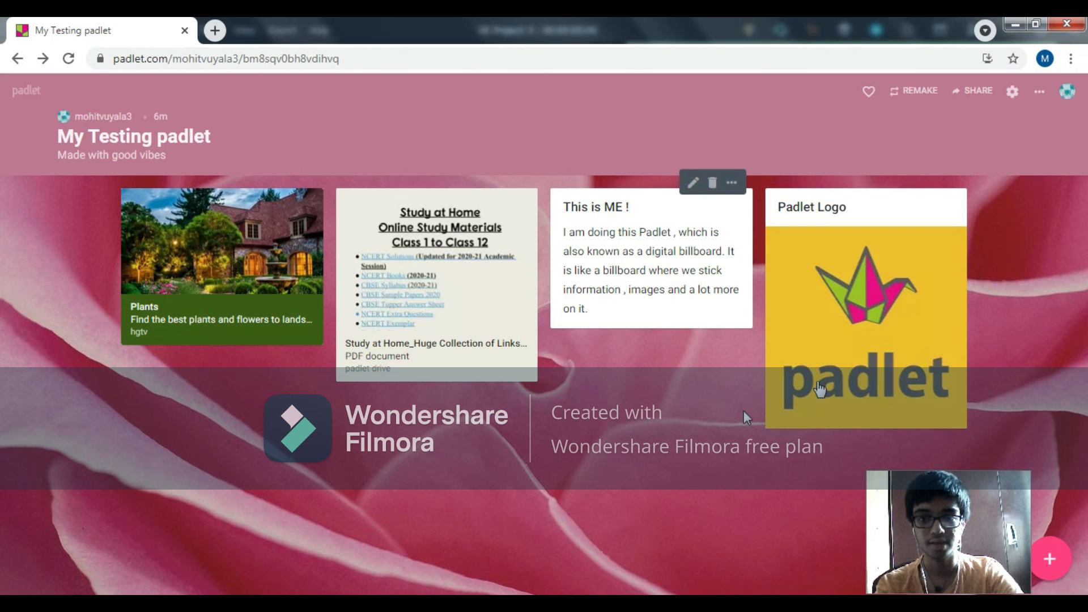
Step: Review the padlet's additional actions, from Info and Help to Change format, Clear all posts, Archive and Delete, without applying any
click(1039, 92)
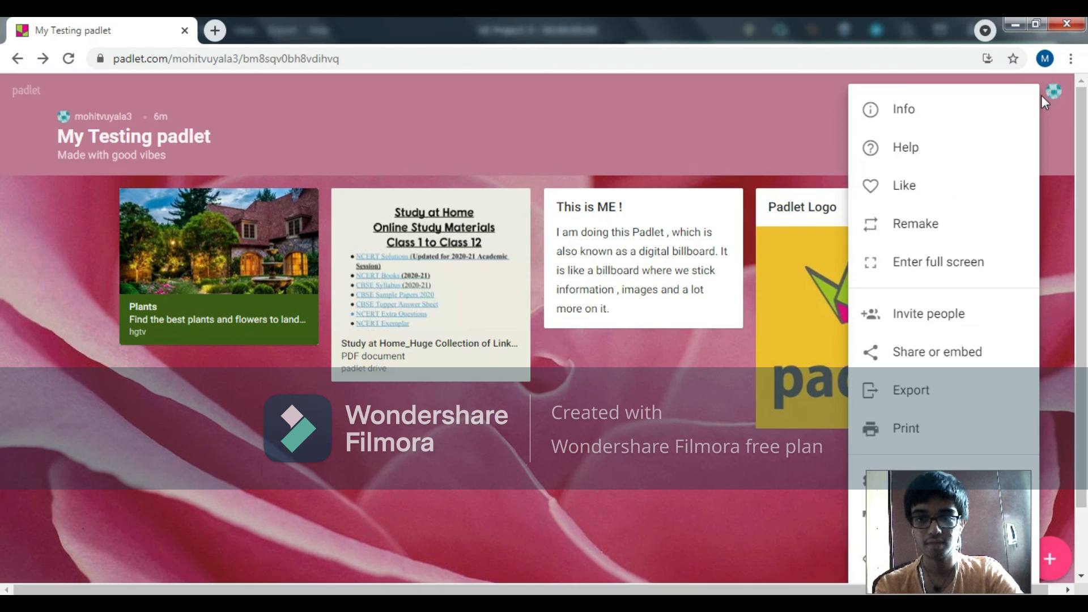
click(1044, 107)
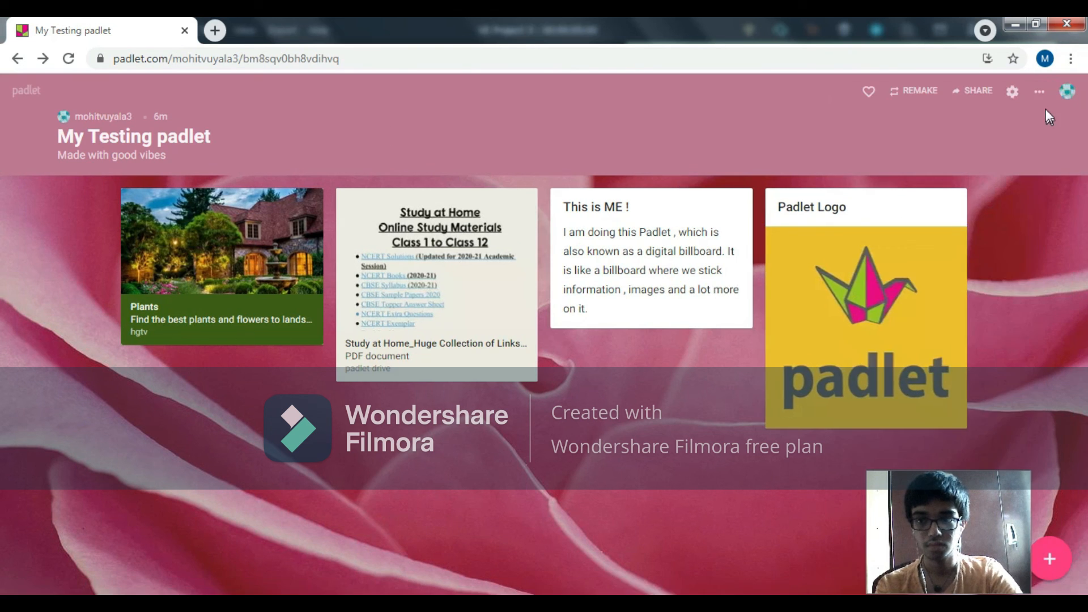
click(1038, 89)
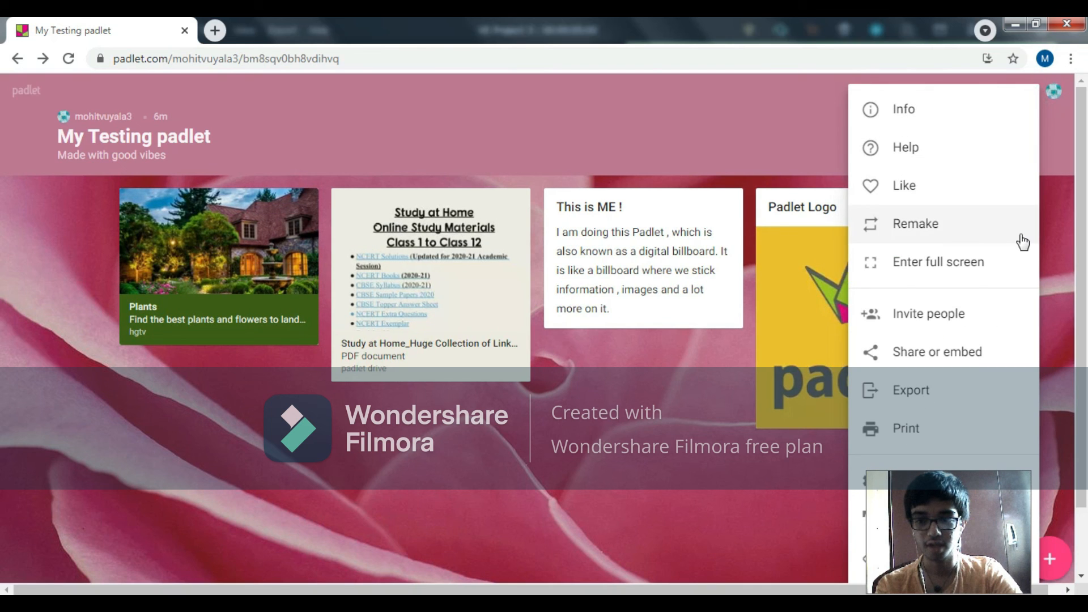
scroll(1034, 349, down, 2)
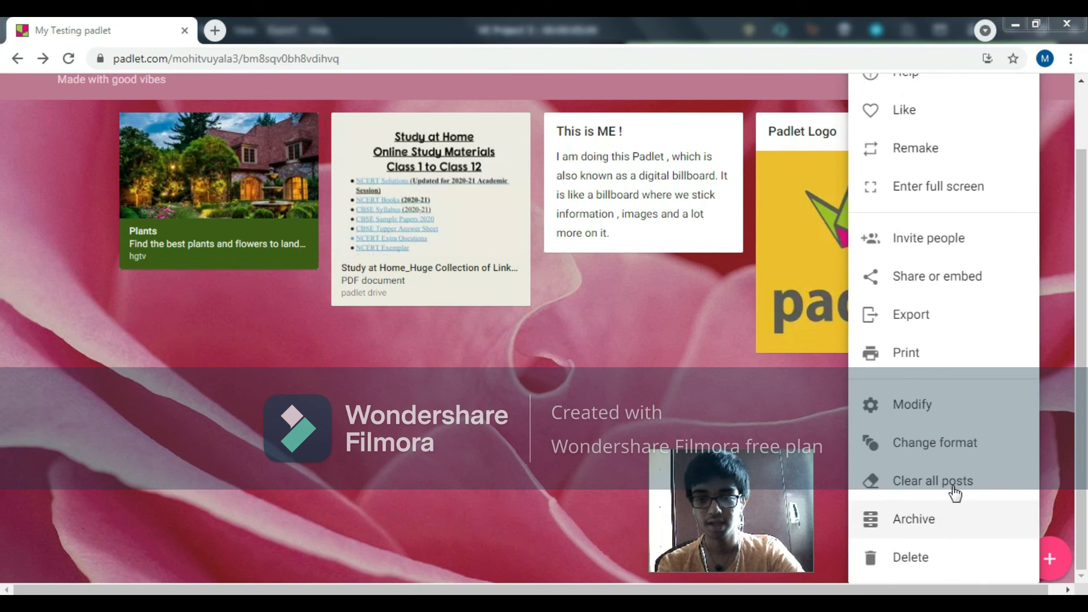
click(1078, 339)
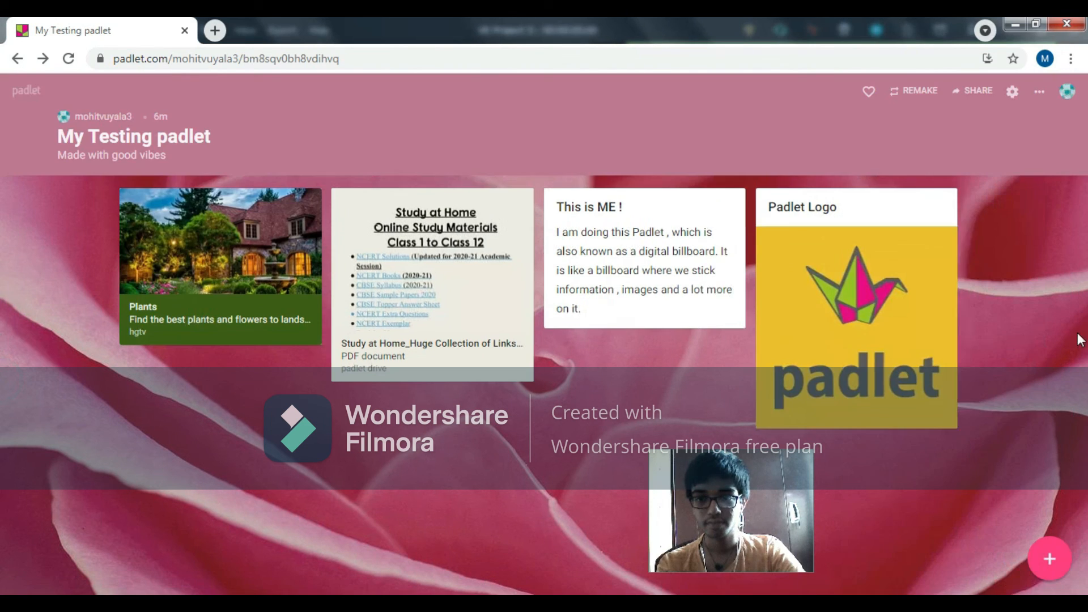
click(1033, 89)
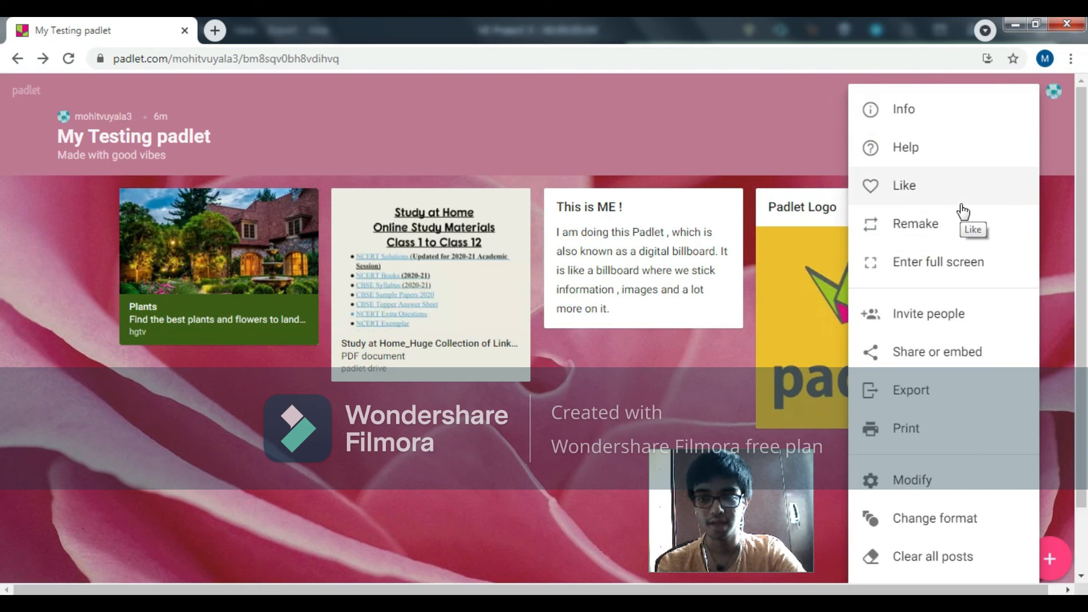
scroll(962, 211, down, 1)
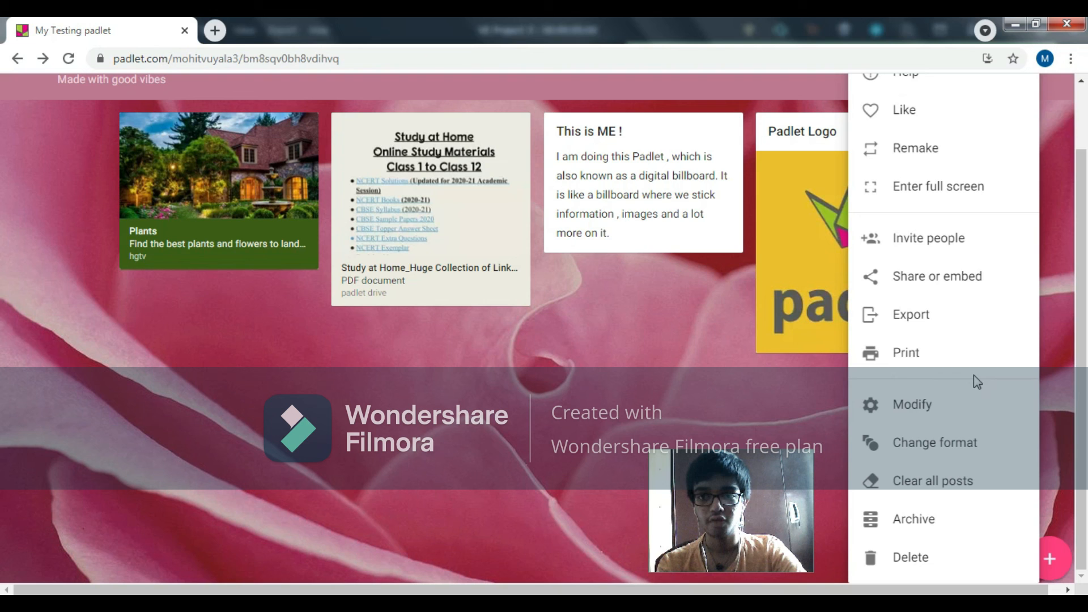
click(1061, 359)
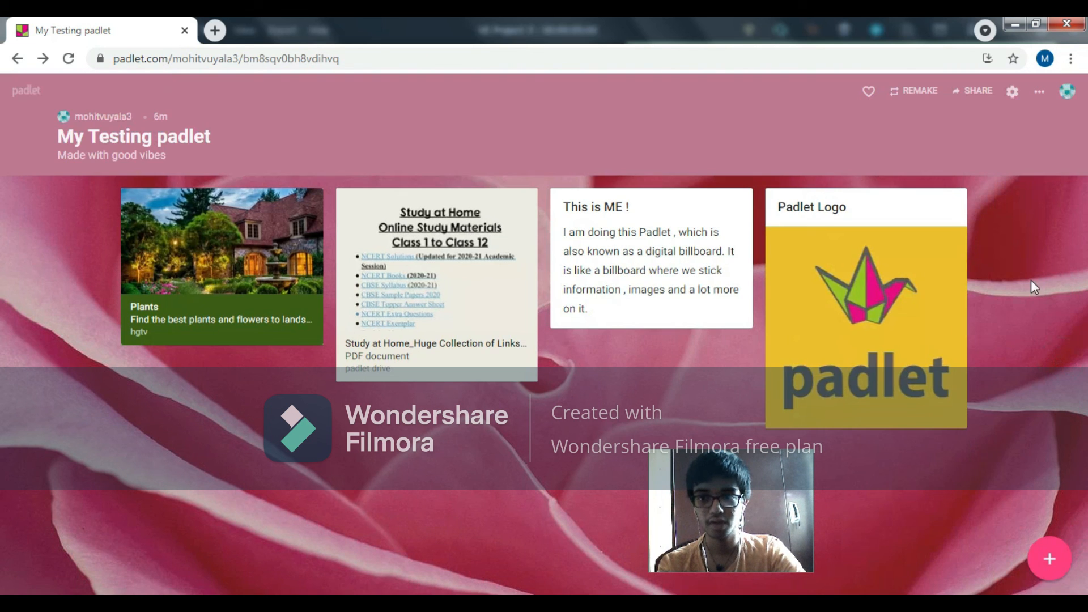